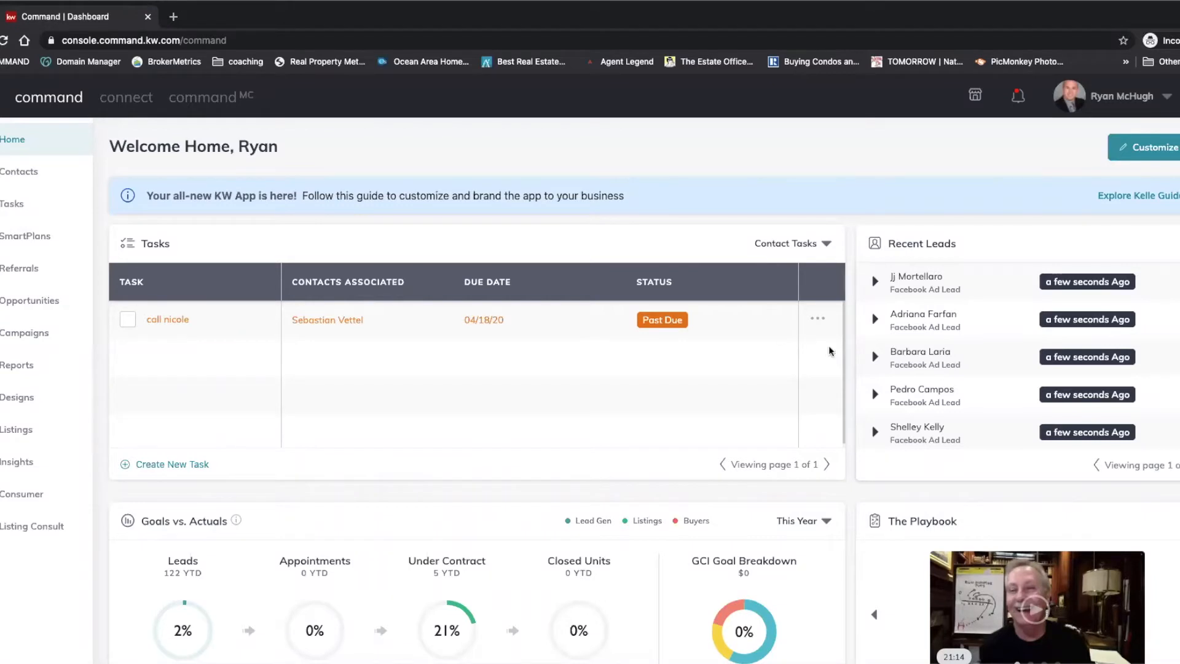
Create a new print design from the Designs area.
{"action": "left_click", "coordinate": [20, 398]}
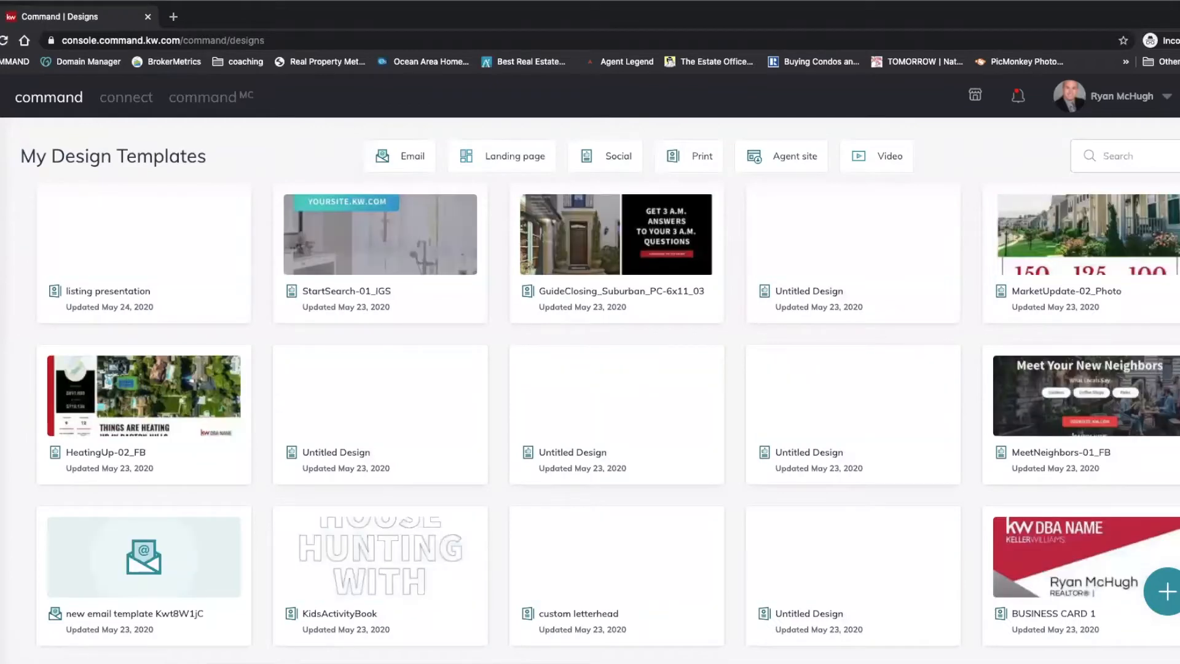
{"action": "left_click", "coordinate": [1166, 591]}
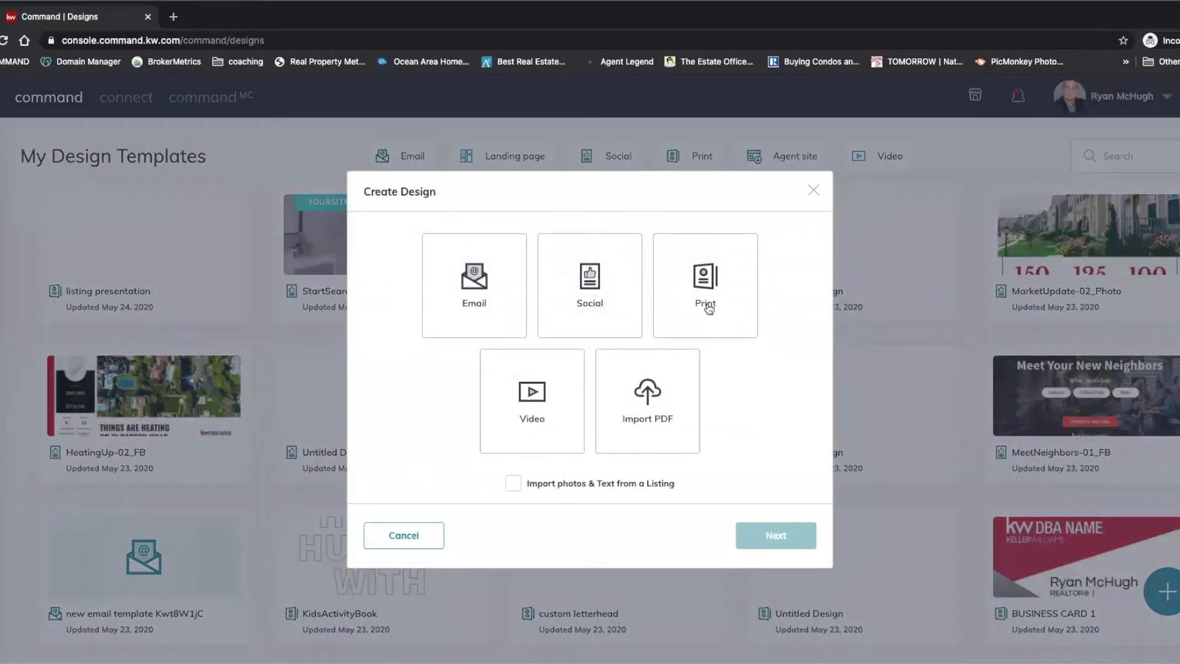
{"action": "left_click", "coordinate": [706, 307]}
{"action": "left_click", "coordinate": [776, 536]}
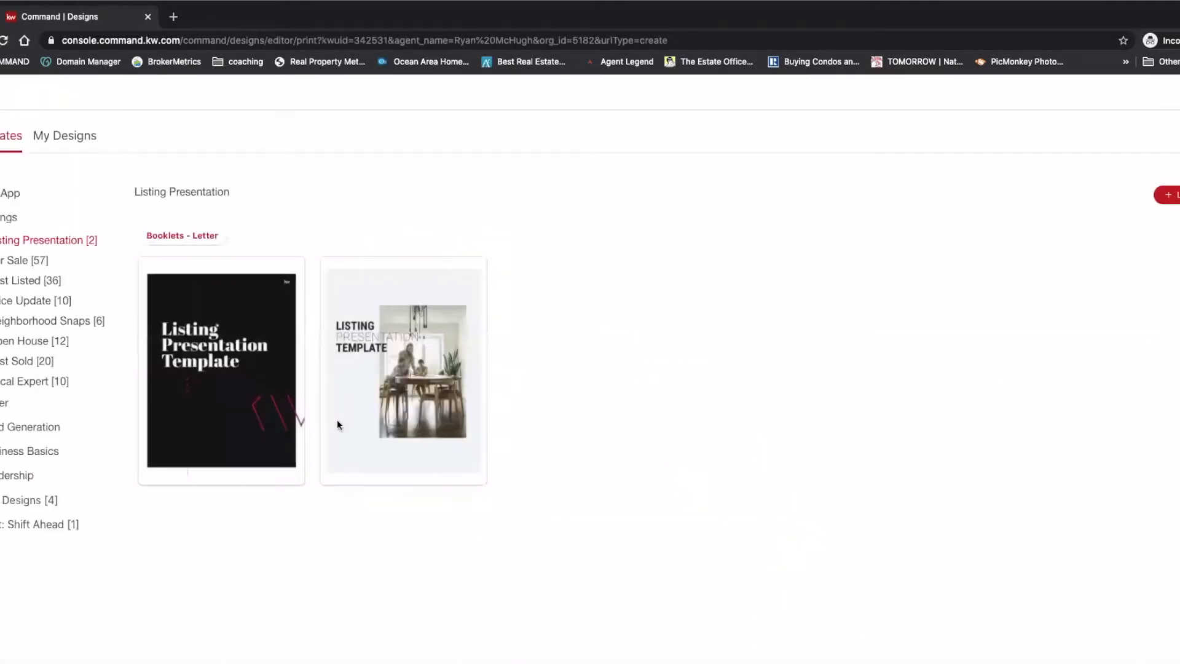
Start the design from the white Classic_01 booklet in the Buyer Presentation templates.
{"action": "left_click", "coordinate": [6, 217]}
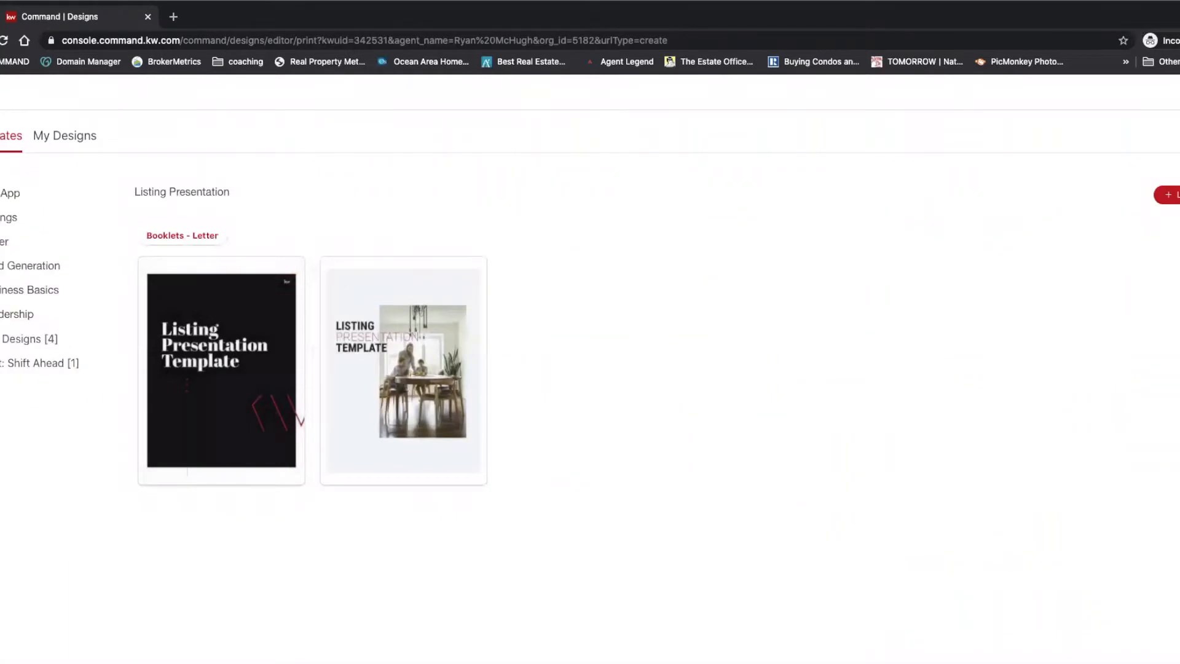
{"action": "left_click", "coordinate": [3, 241]}
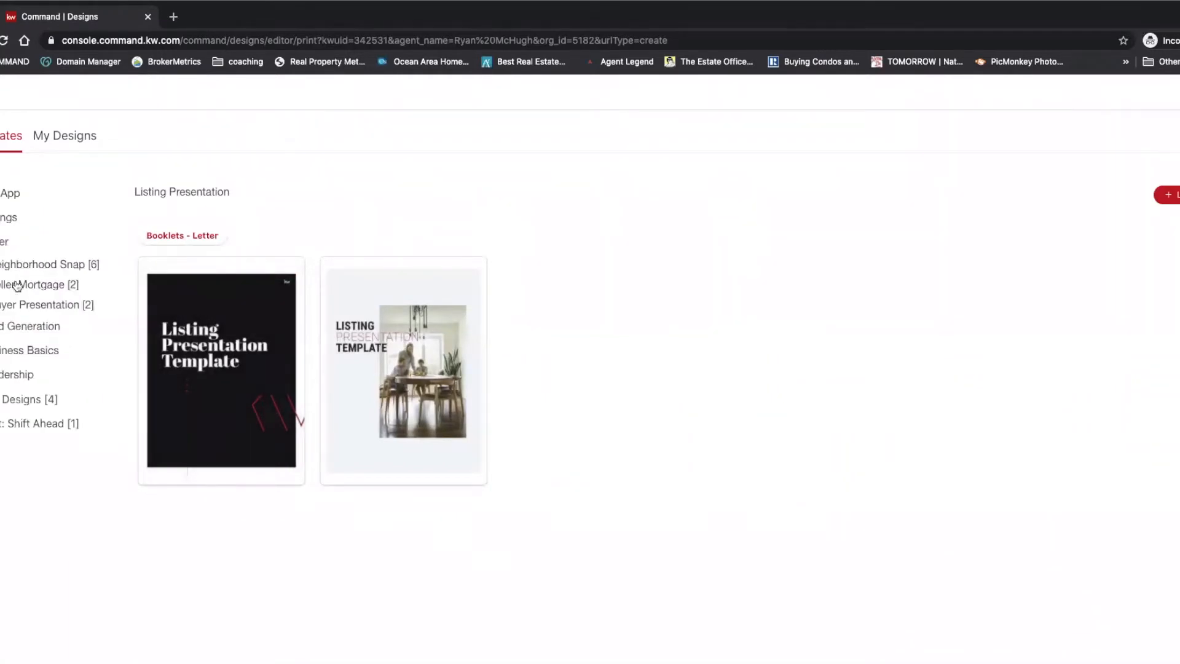
{"action": "left_click", "coordinate": [12, 305]}
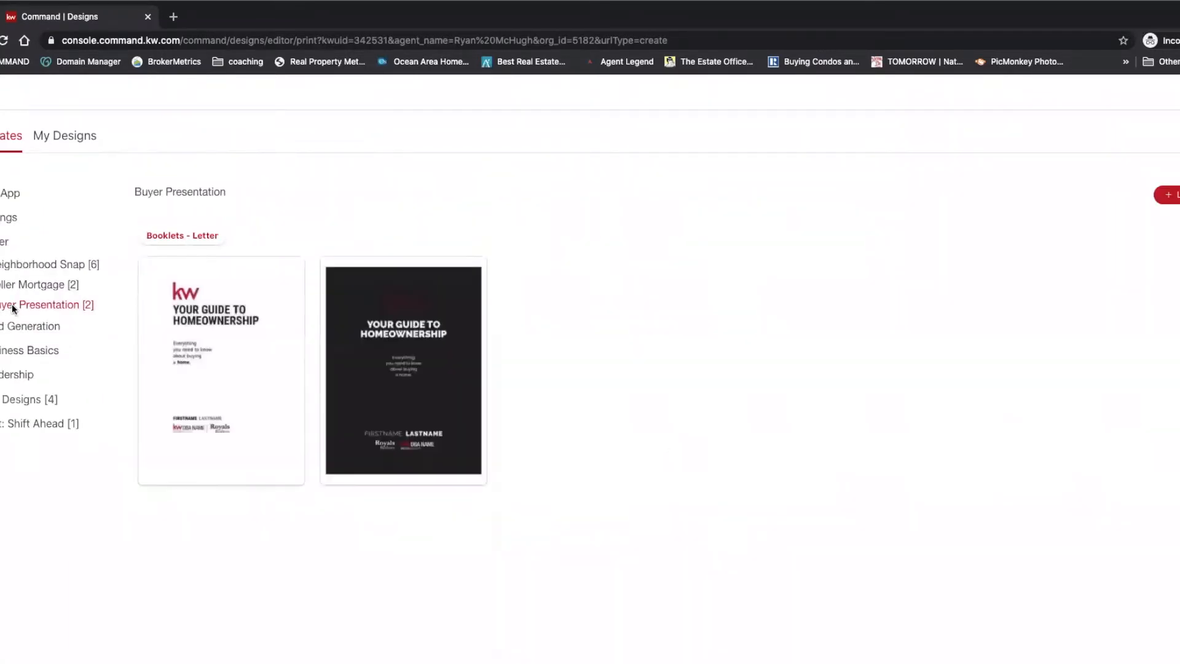
{"action": "mouse_move", "coordinate": [396, 385]}
{"action": "mouse_move", "coordinate": [268, 416]}
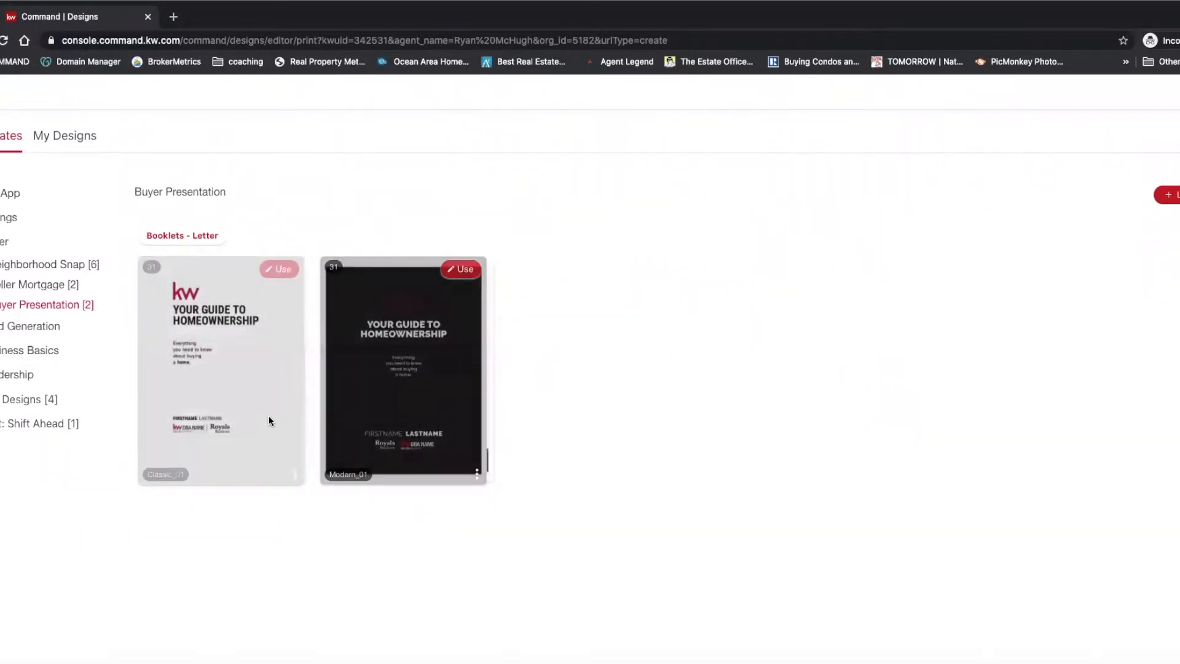
{"action": "mouse_move", "coordinate": [365, 410]}
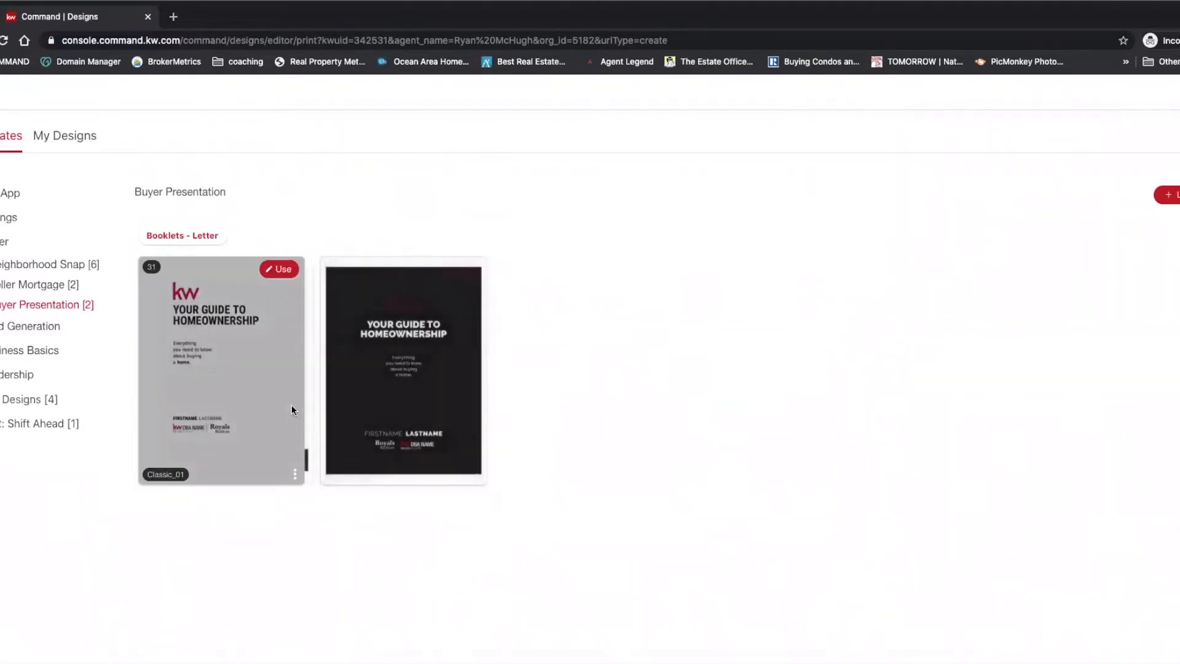
{"action": "mouse_move", "coordinate": [277, 391]}
{"action": "left_click", "coordinate": [274, 274]}
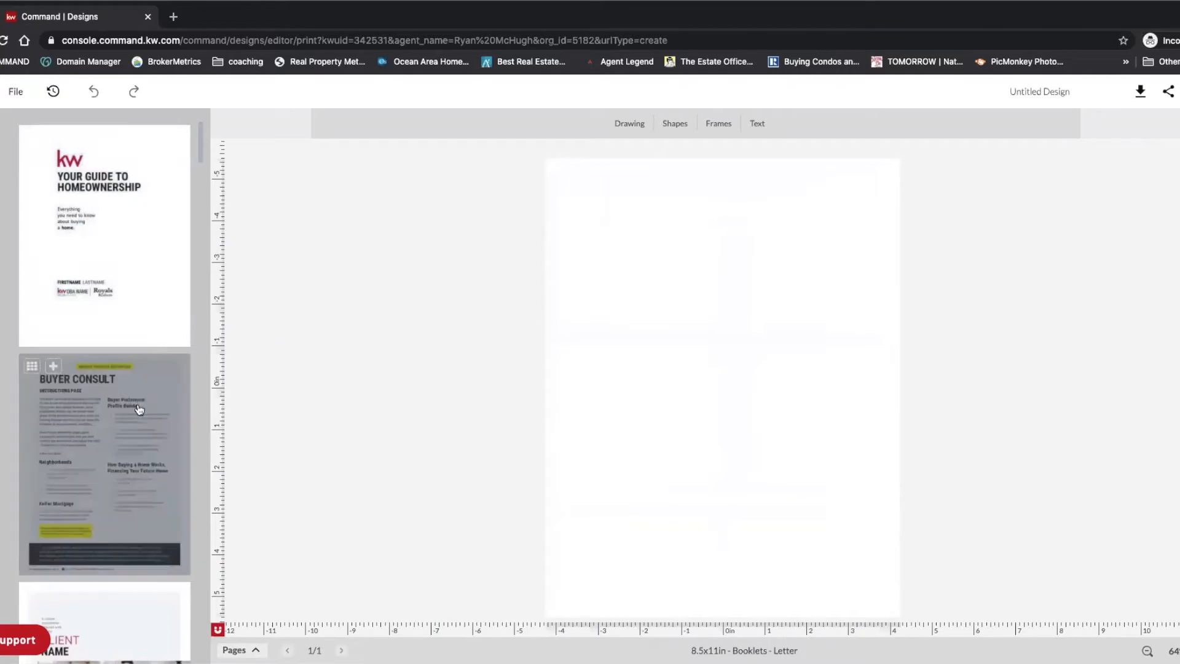
Look through all the Classic_01 template pages, from the cover to the Affiliated Business Arrangement Disclosure.
{"action": "scroll", "coordinate": [136, 403], "scroll_direction": "down", "scroll_amount": 6}
{"action": "scroll", "coordinate": [137, 404], "scroll_direction": "down", "scroll_amount": 16}
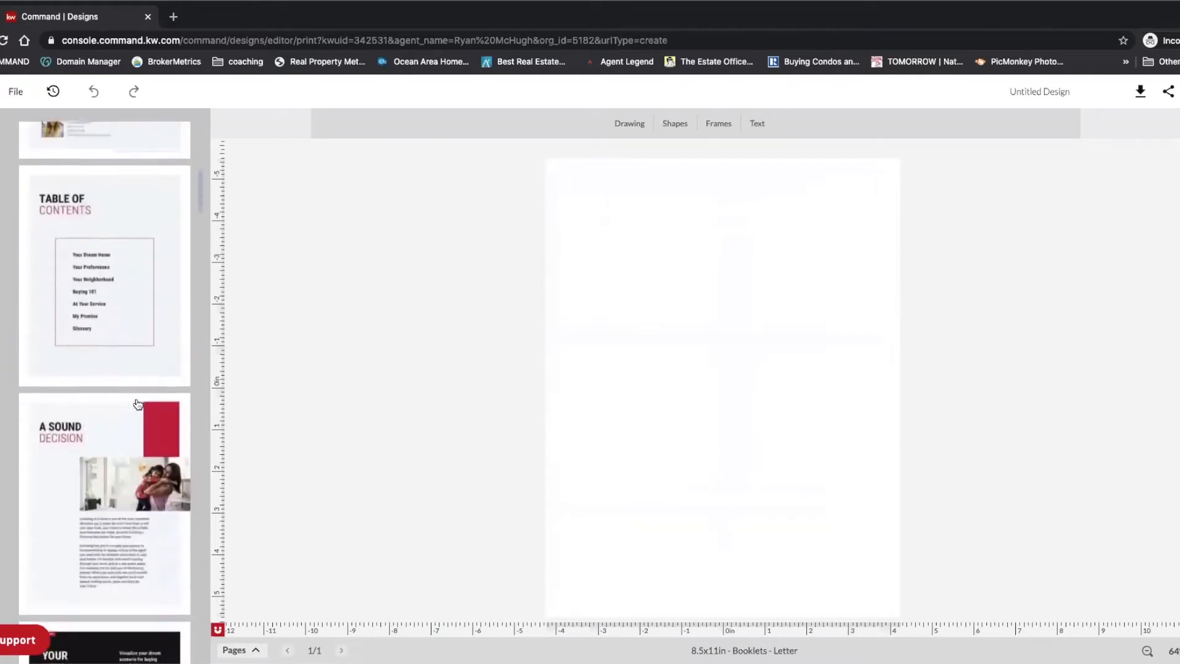
{"action": "scroll", "coordinate": [138, 404], "scroll_direction": "down", "scroll_amount": 15}
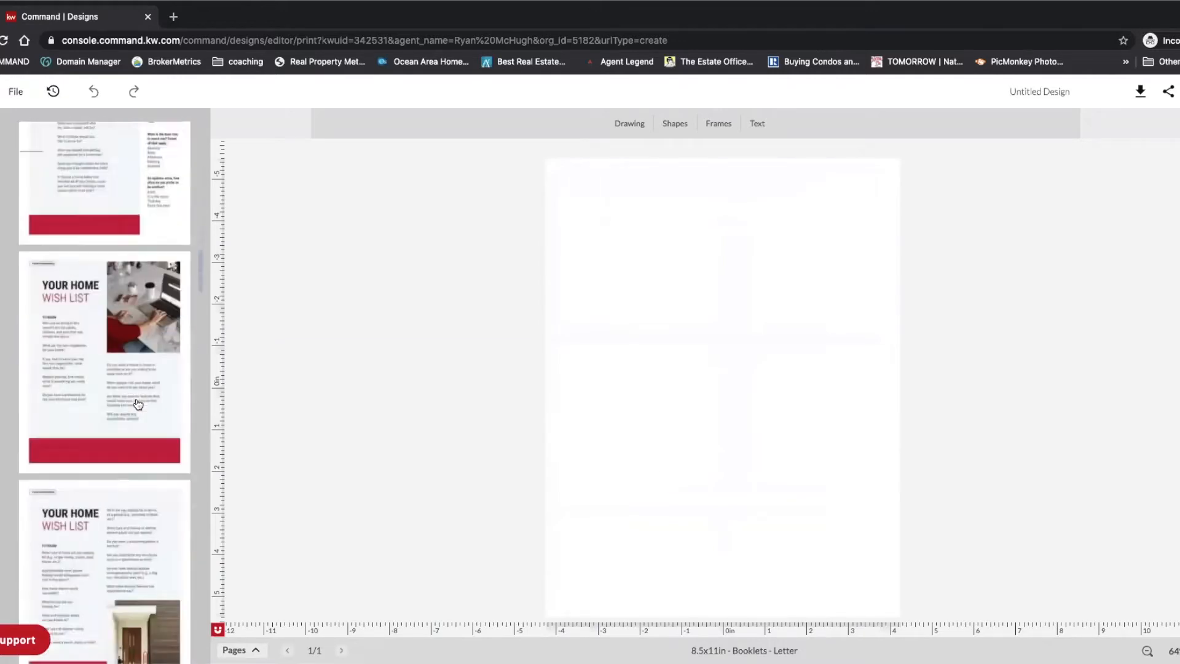
{"action": "scroll", "coordinate": [137, 404], "scroll_direction": "down", "scroll_amount": 11}
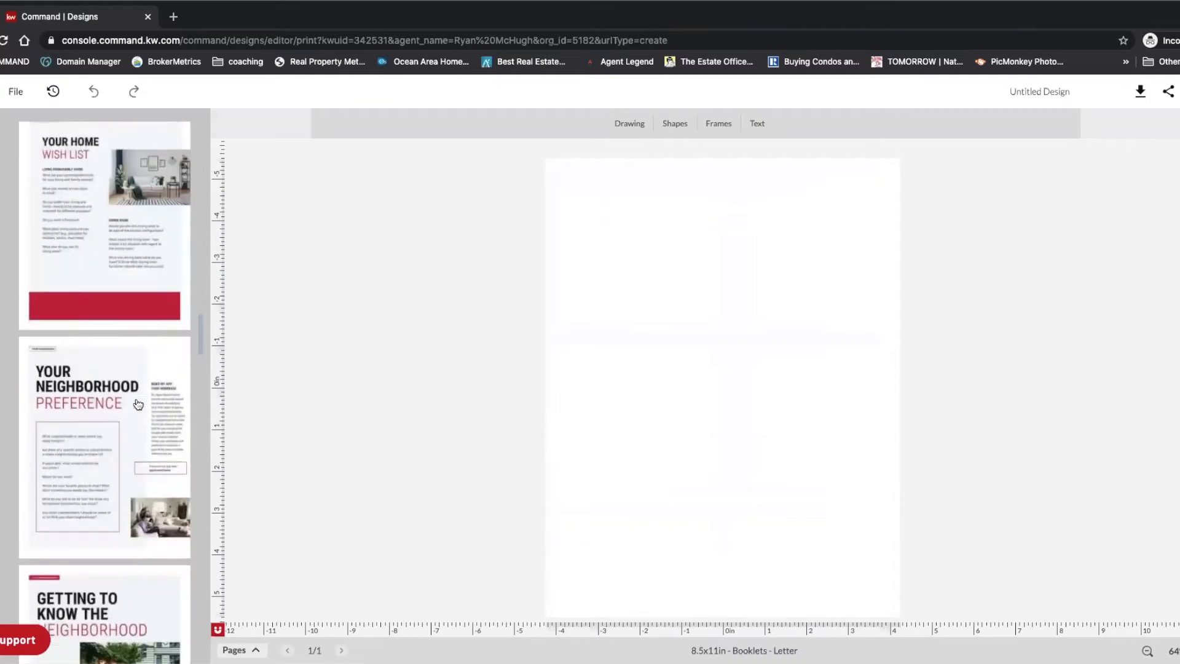
{"action": "scroll", "coordinate": [138, 403], "scroll_direction": "down", "scroll_amount": 15}
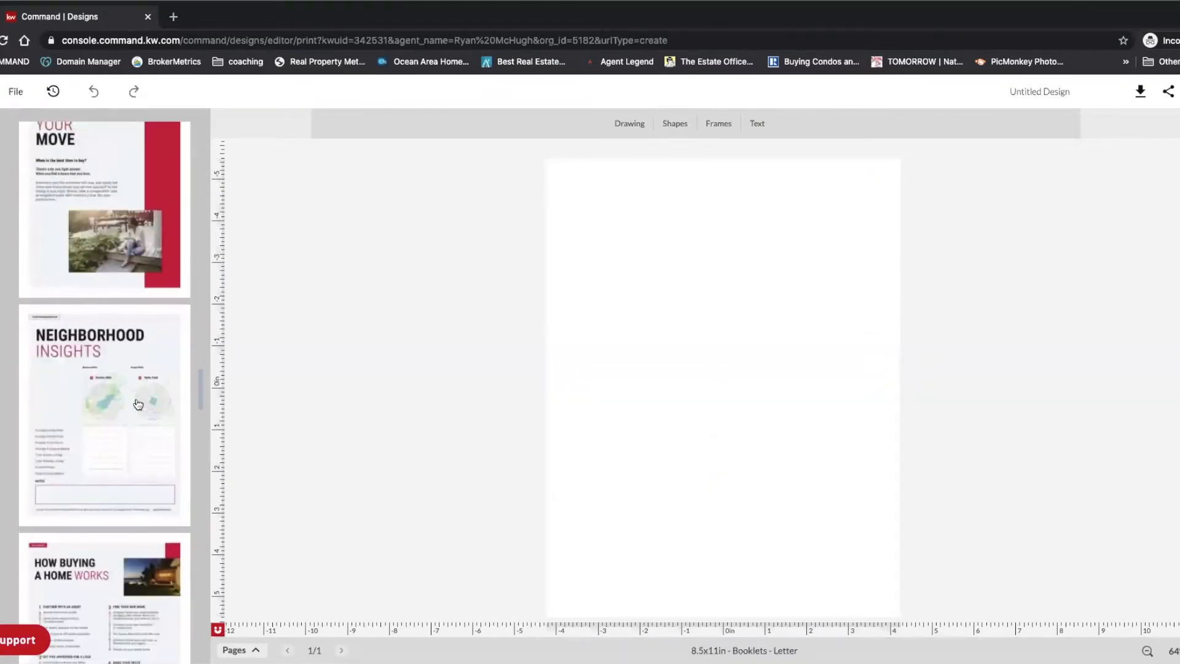
{"action": "scroll", "coordinate": [138, 404], "scroll_direction": "down", "scroll_amount": 15}
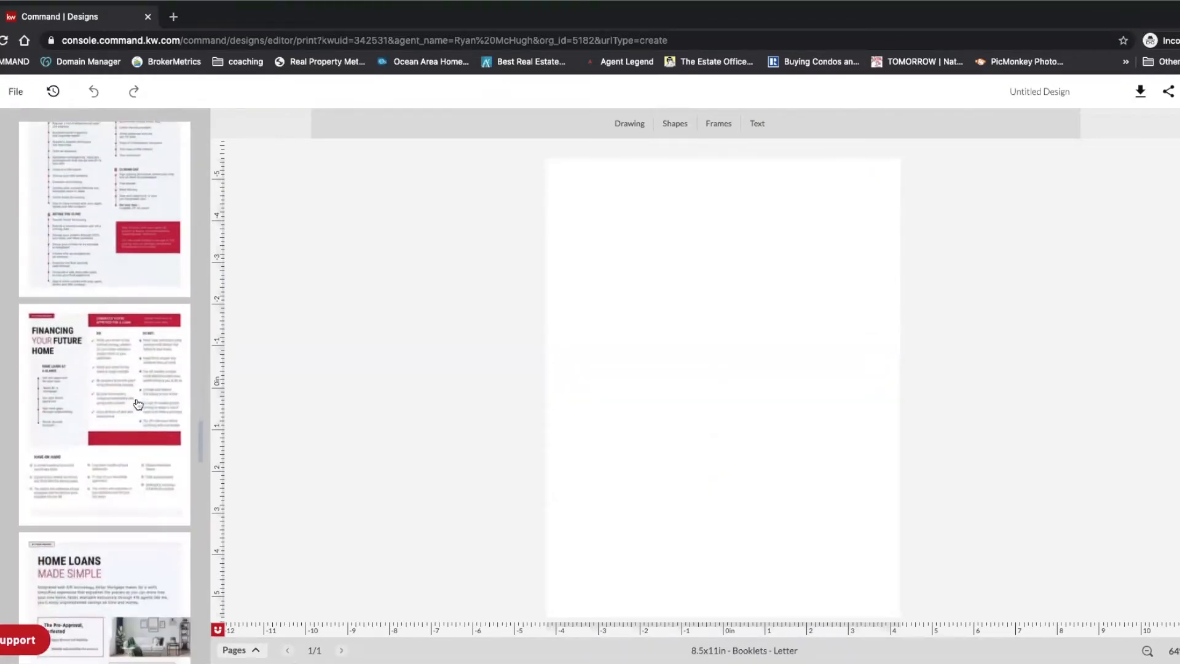
{"action": "scroll", "coordinate": [137, 404], "scroll_direction": "down", "scroll_amount": 15}
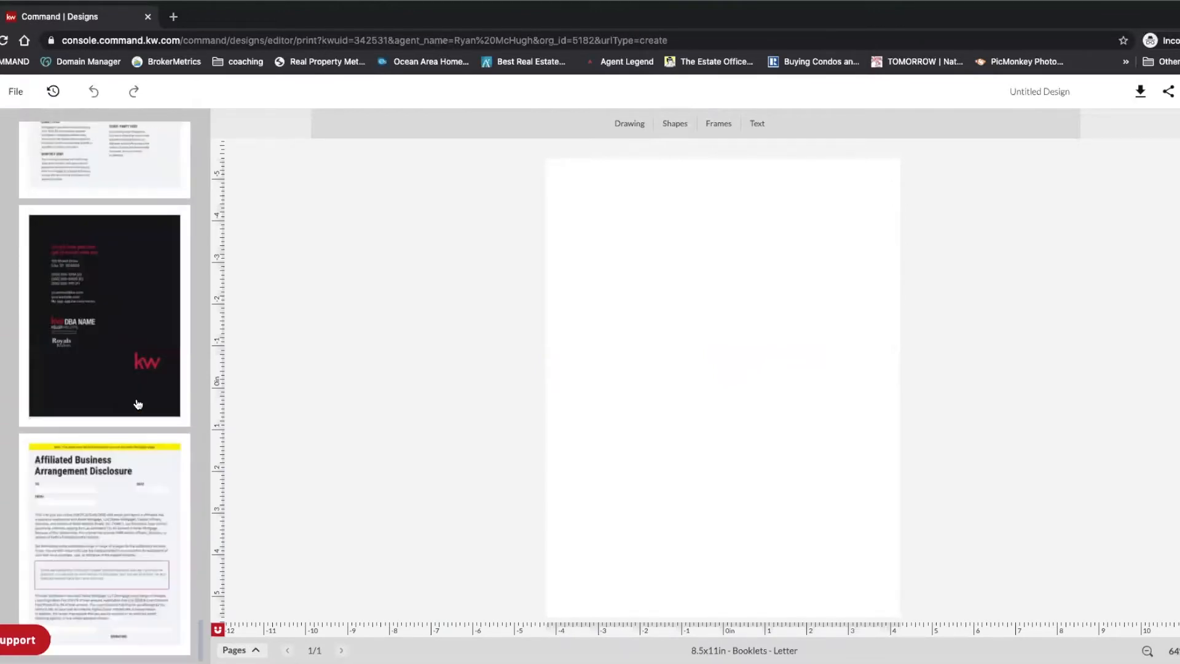
{"action": "scroll", "coordinate": [137, 403], "scroll_direction": "up", "scroll_amount": 20}
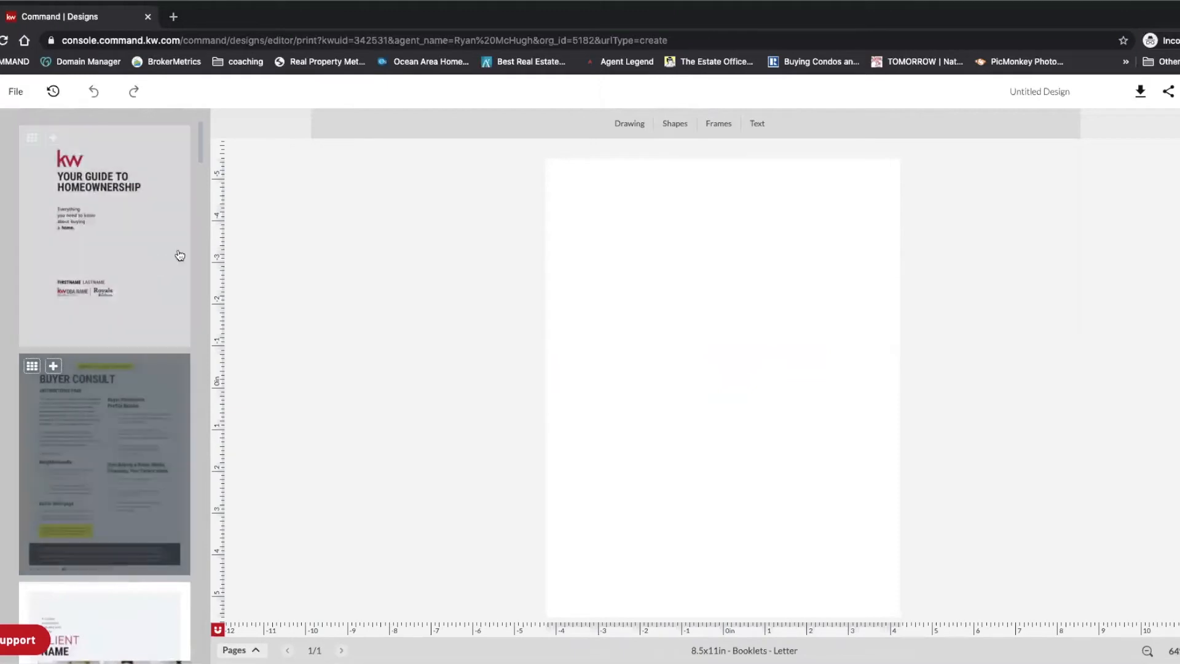
Add the "Your Guide to Homeownership" cover and the "My App" page from the template as new pages of the design.
{"action": "left_click", "coordinate": [54, 139]}
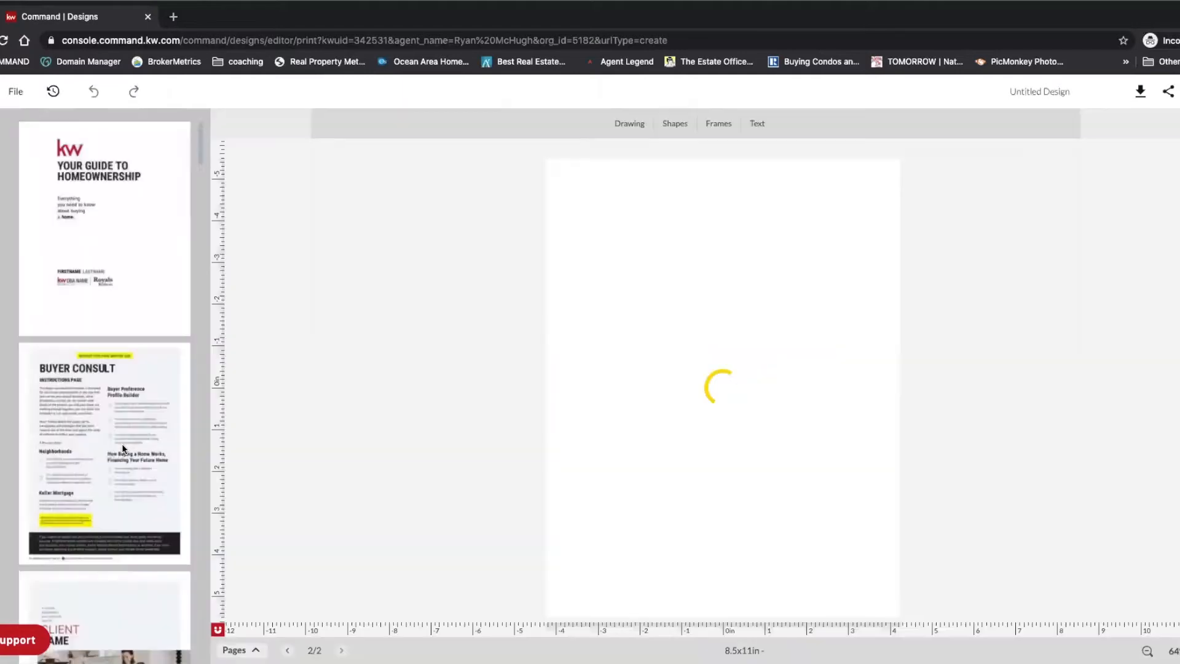
{"action": "scroll", "coordinate": [121, 444], "scroll_direction": "down", "scroll_amount": 6}
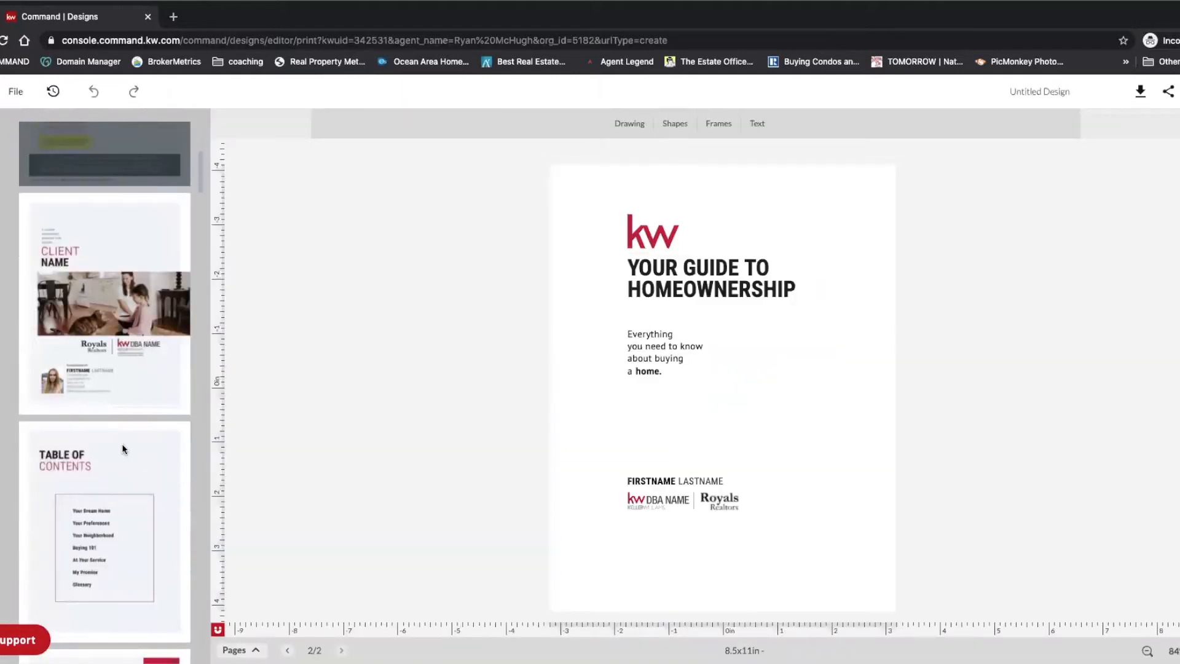
{"action": "scroll", "coordinate": [122, 443], "scroll_direction": "down", "scroll_amount": 3}
{"action": "mouse_move", "coordinate": [86, 345]}
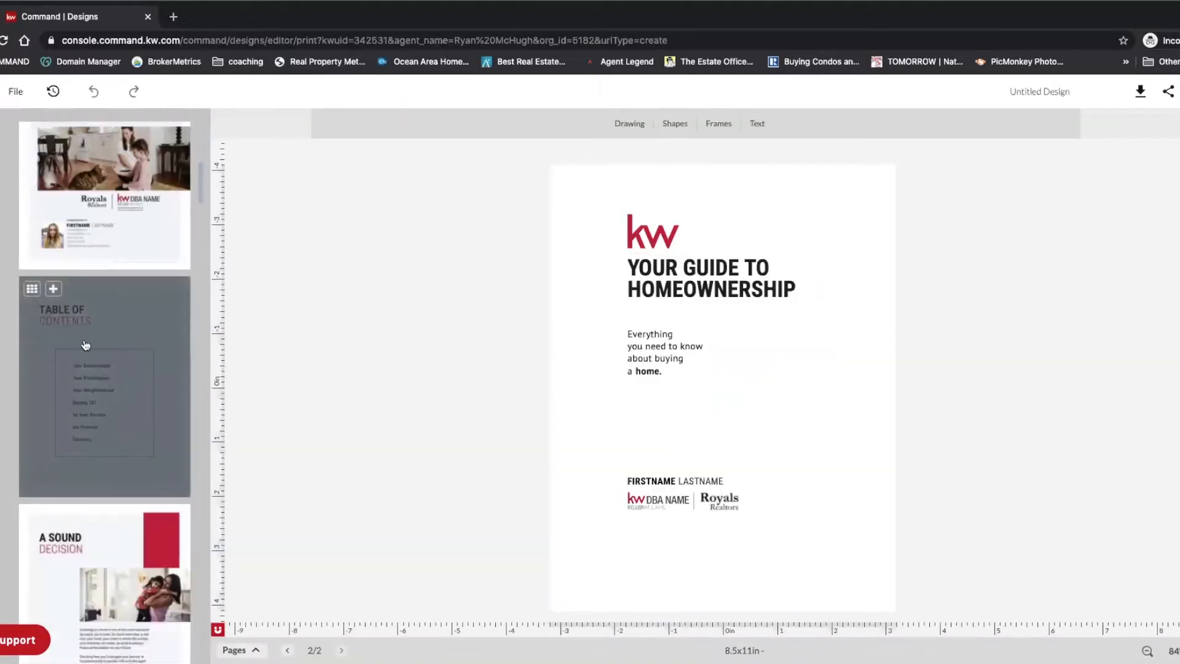
{"action": "scroll", "coordinate": [137, 423], "scroll_direction": "down", "scroll_amount": 8}
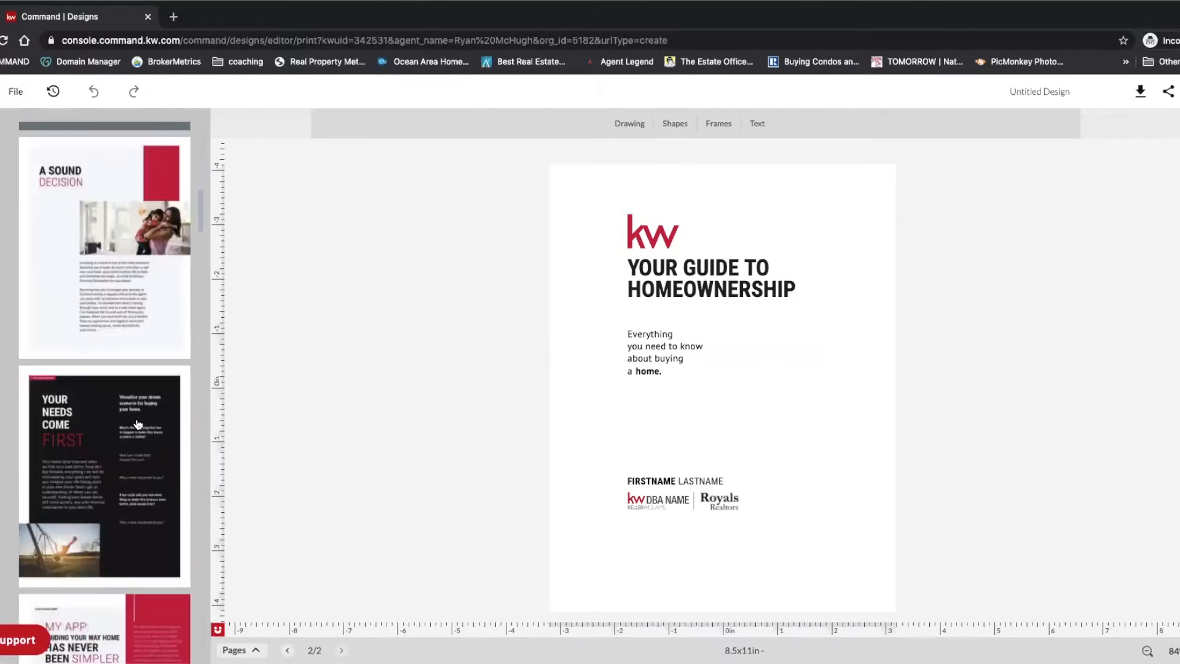
{"action": "scroll", "coordinate": [137, 423], "scroll_direction": "down", "scroll_amount": 6}
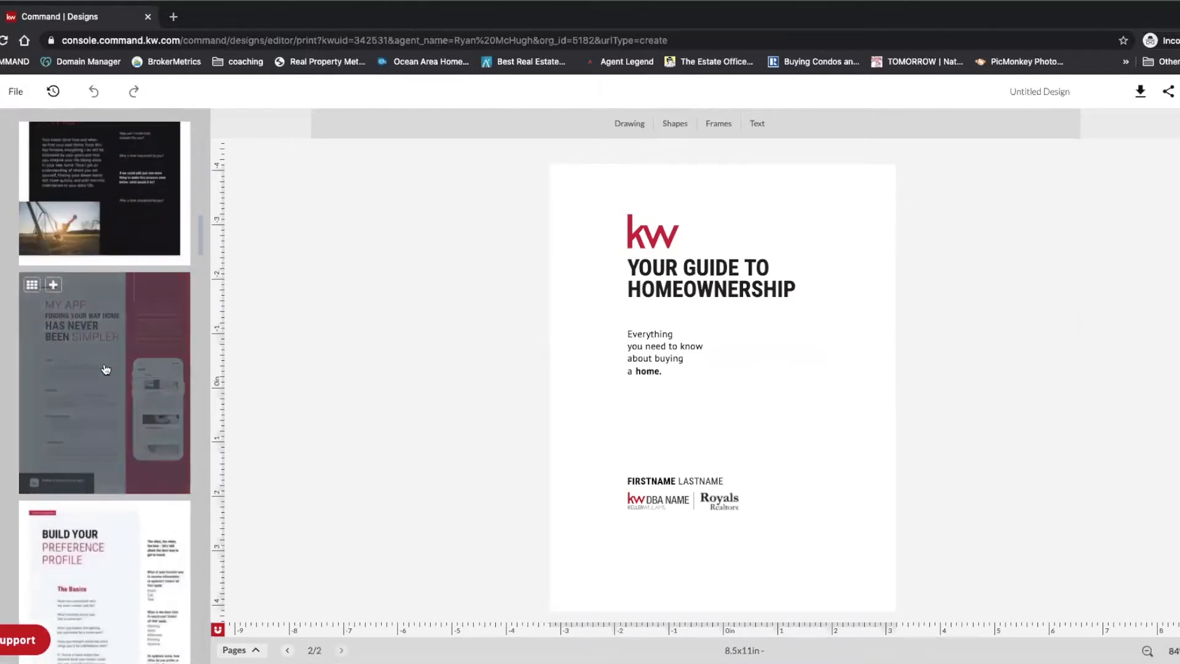
{"action": "left_click", "coordinate": [54, 284]}
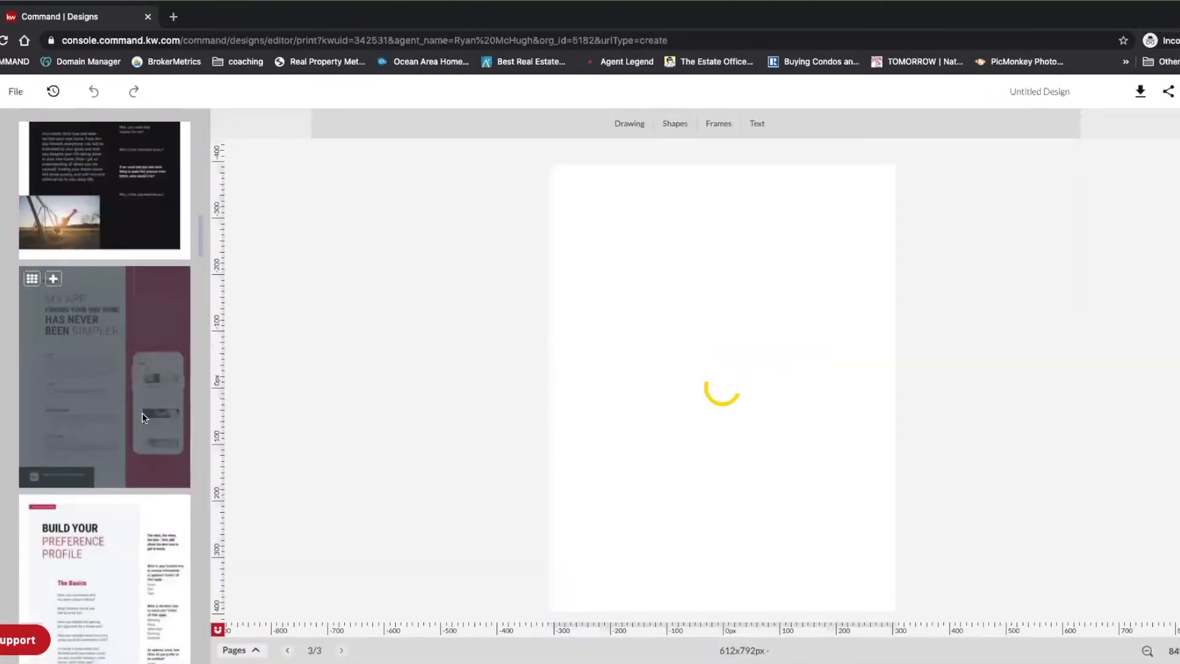
Add the "Neighborhood Insights" template page to the design as a new page.
{"action": "scroll", "coordinate": [142, 417], "scroll_direction": "down", "scroll_amount": 7}
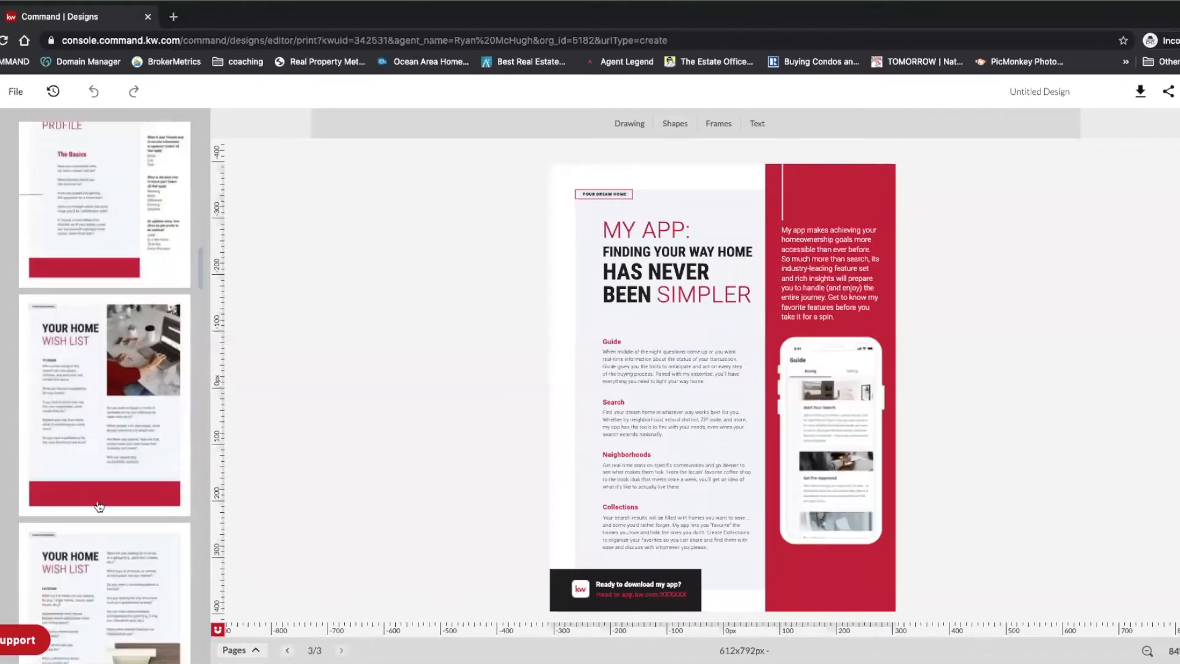
{"action": "scroll", "coordinate": [101, 467], "scroll_direction": "down", "scroll_amount": 5}
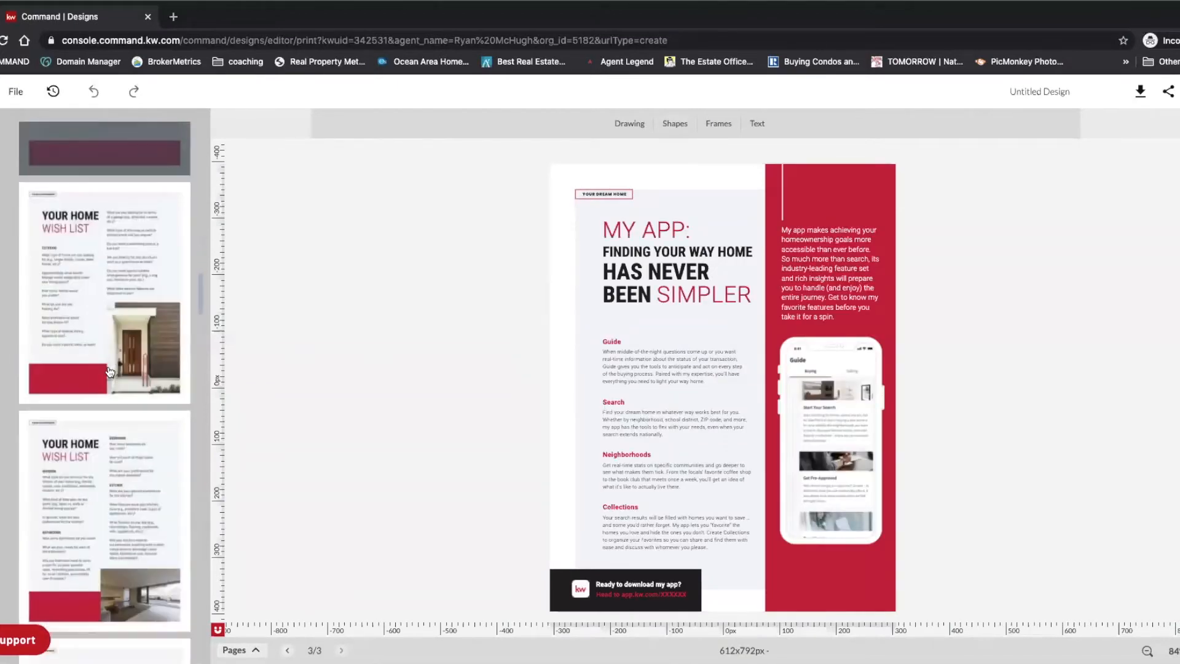
{"action": "scroll", "coordinate": [110, 371], "scroll_direction": "down", "scroll_amount": 8}
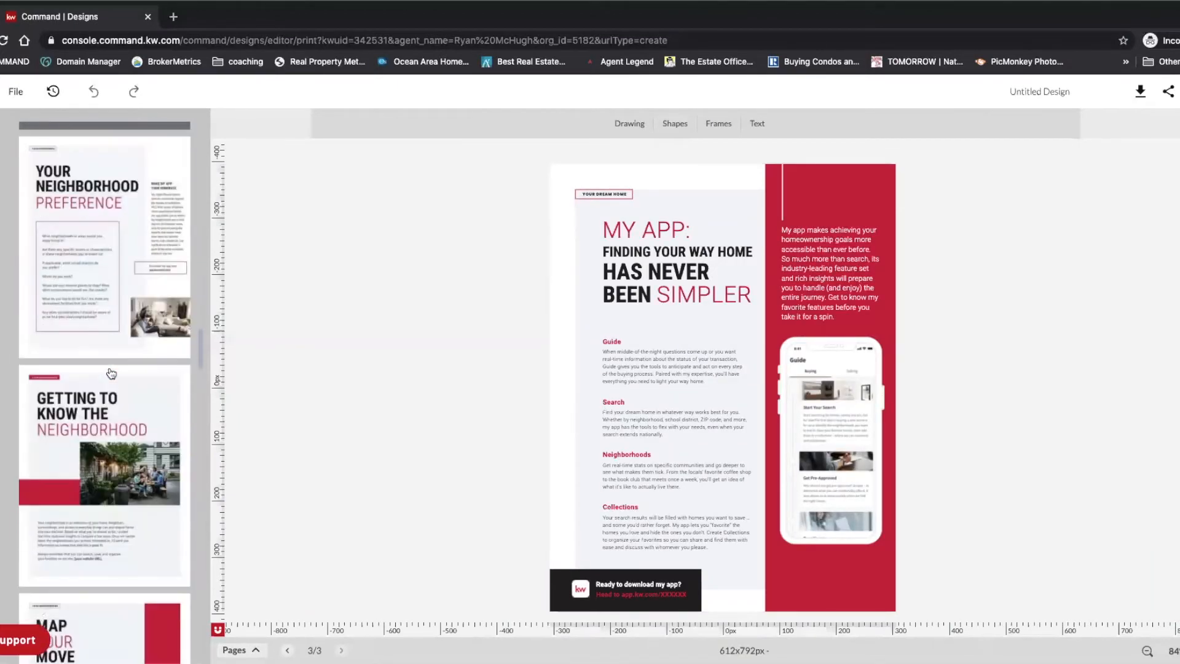
{"action": "scroll", "coordinate": [123, 281], "scroll_direction": "down", "scroll_amount": 3}
{"action": "scroll", "coordinate": [124, 281], "scroll_direction": "down", "scroll_amount": 7}
{"action": "mouse_move", "coordinate": [59, 206]}
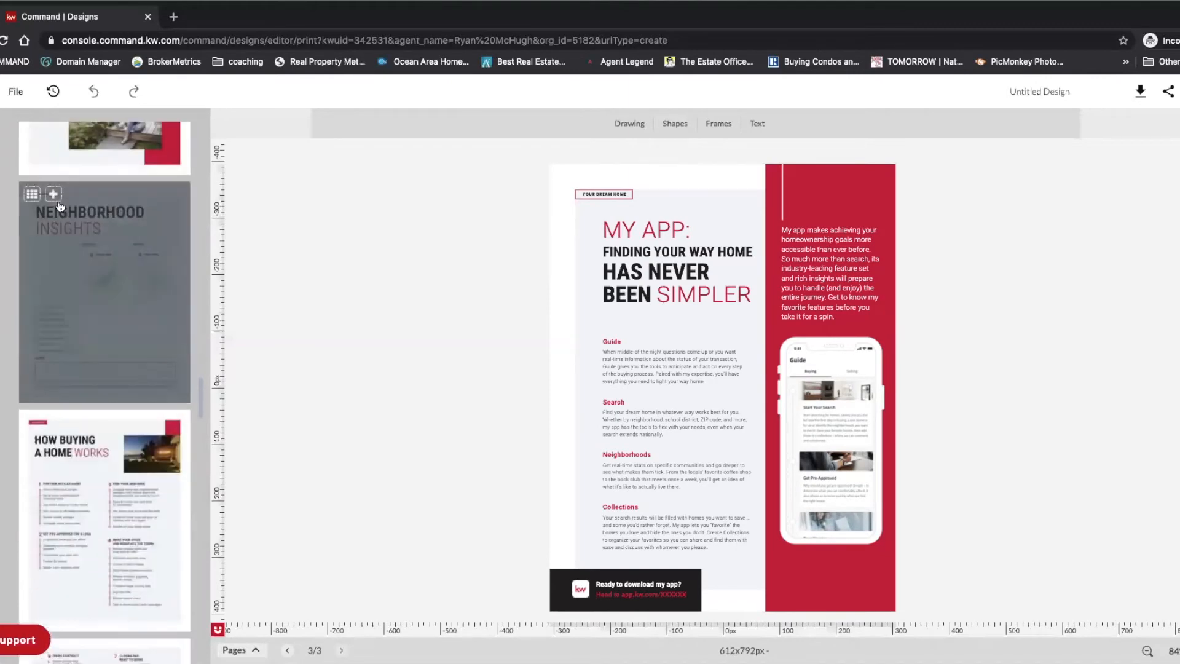
{"action": "left_click", "coordinate": [53, 196]}
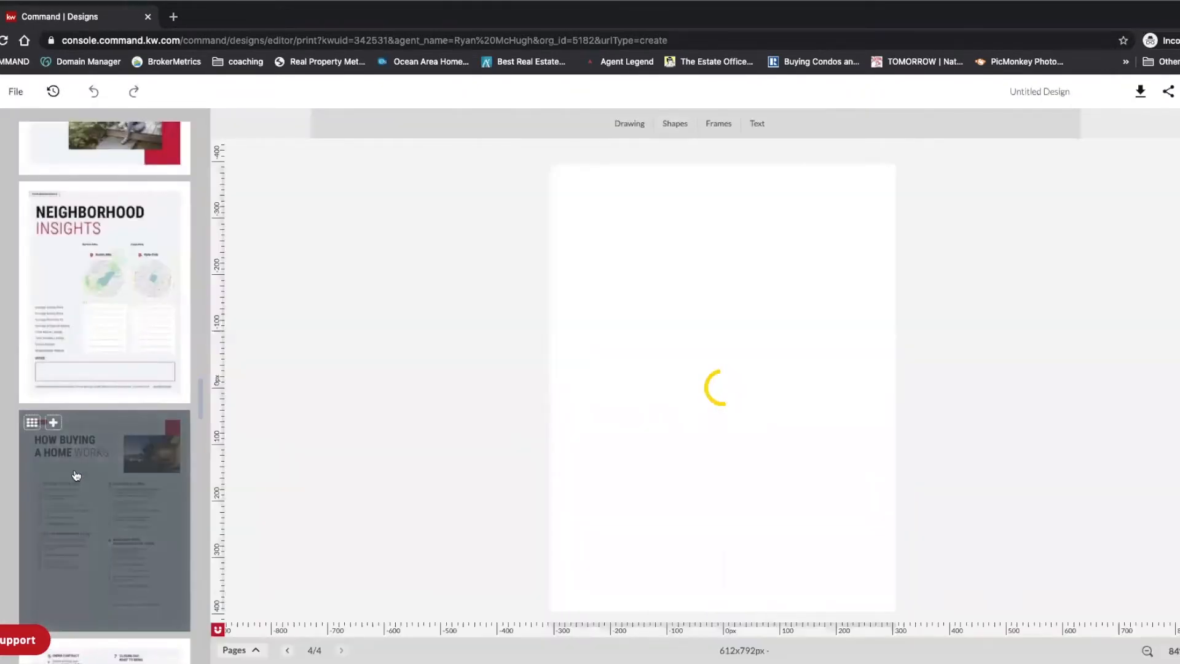
Add the first "How Buying a Home Works" page and the "Financing Your Future Home" page as new pages.
{"action": "left_click", "coordinate": [52, 423]}
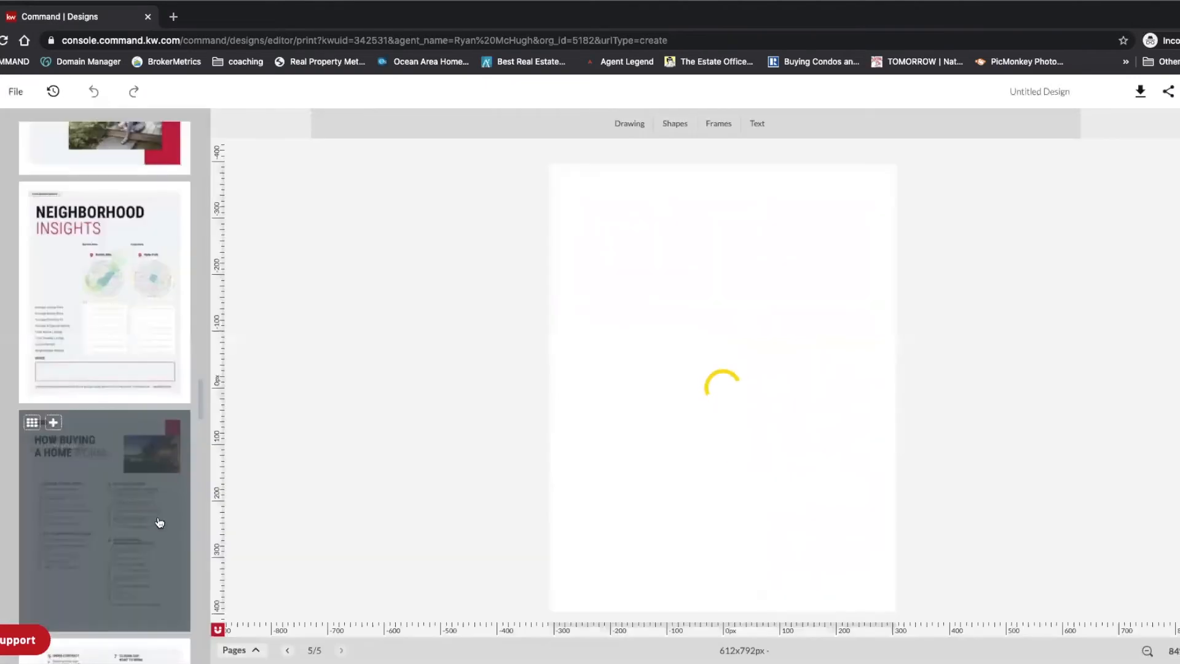
{"action": "scroll", "coordinate": [159, 522], "scroll_direction": "down", "scroll_amount": 6}
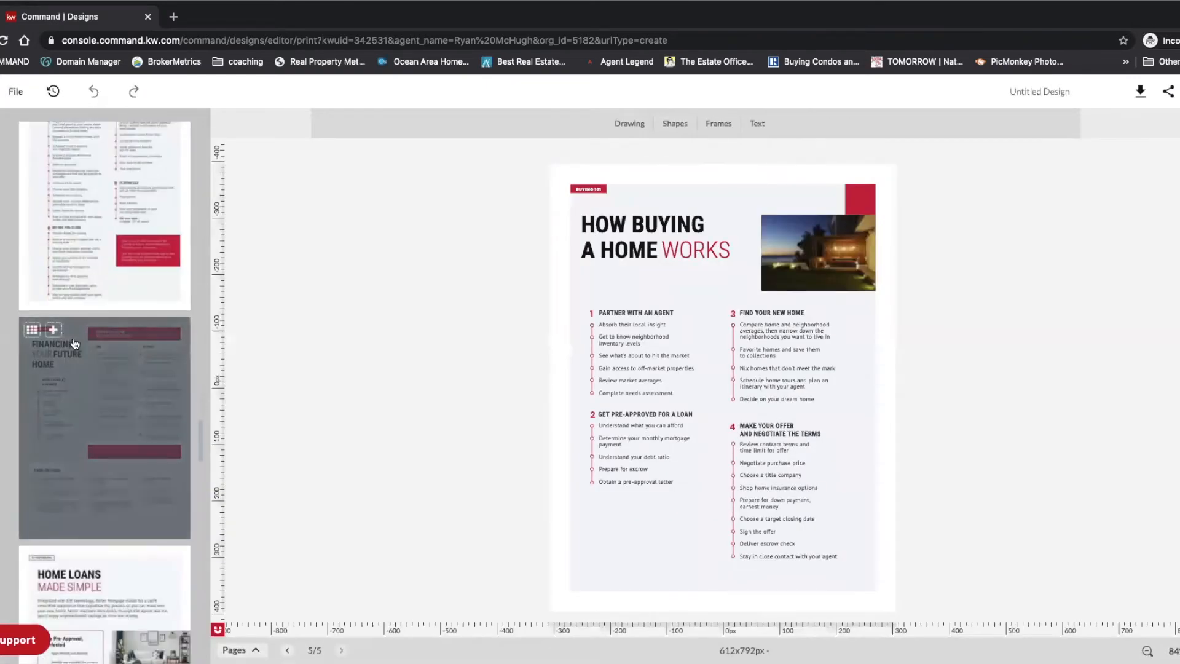
{"action": "left_click", "coordinate": [53, 330]}
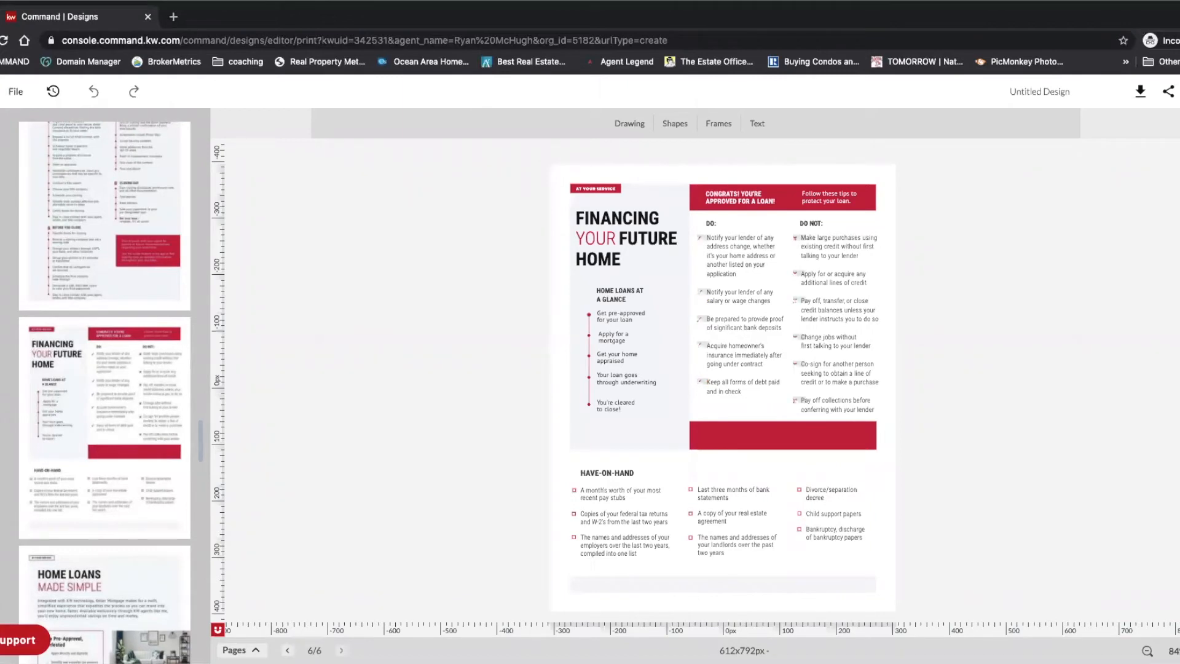
Reorder the design's pages, placing "Financing Your Future Home" before "How Buying a Home Works" and the "My App" page last.
{"action": "left_click", "coordinate": [287, 650]}
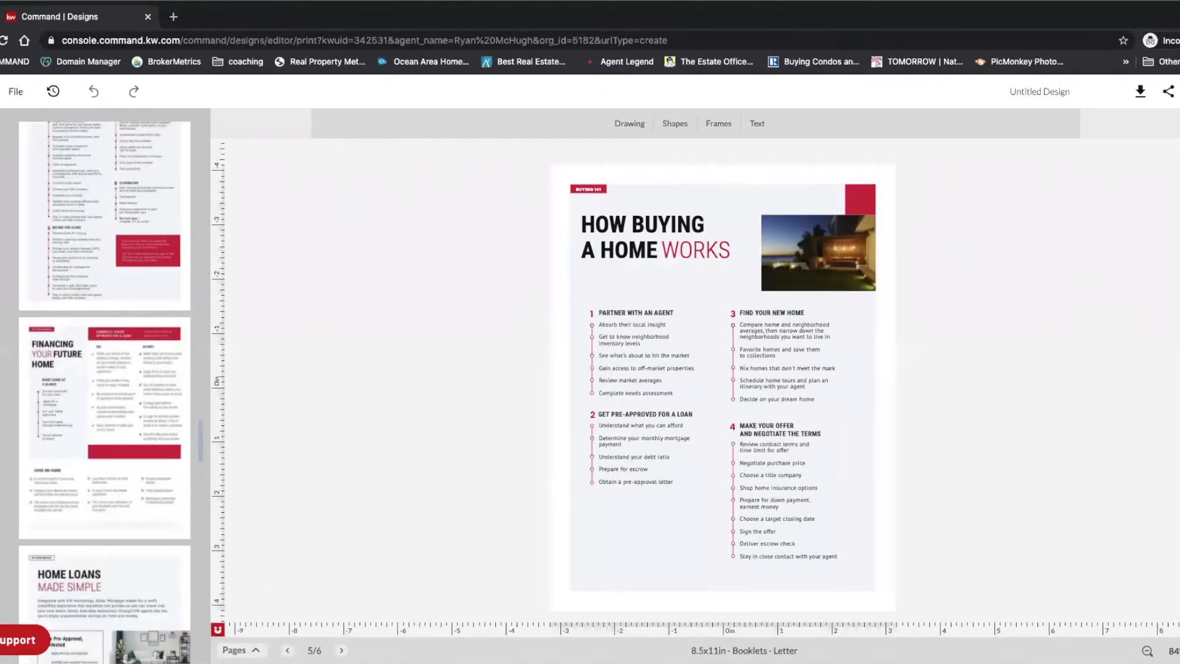
{"action": "left_click", "coordinate": [238, 649]}
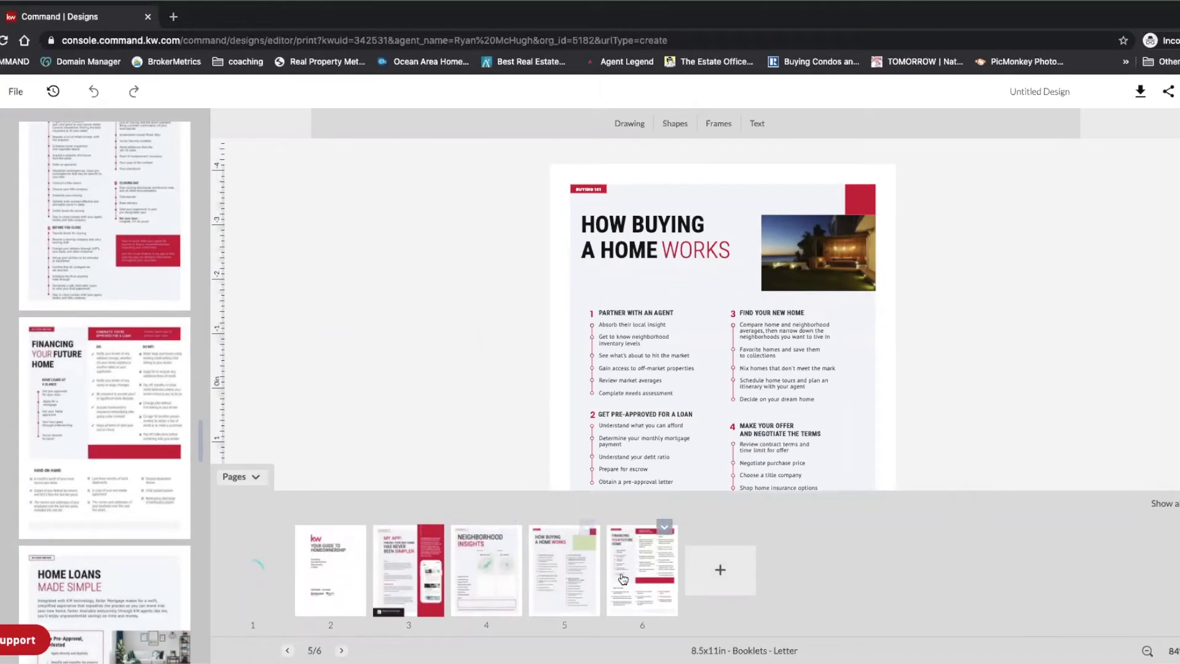
{"action": "left_click_drag", "start_coordinate": [623, 578], "coordinate": [547, 575]}
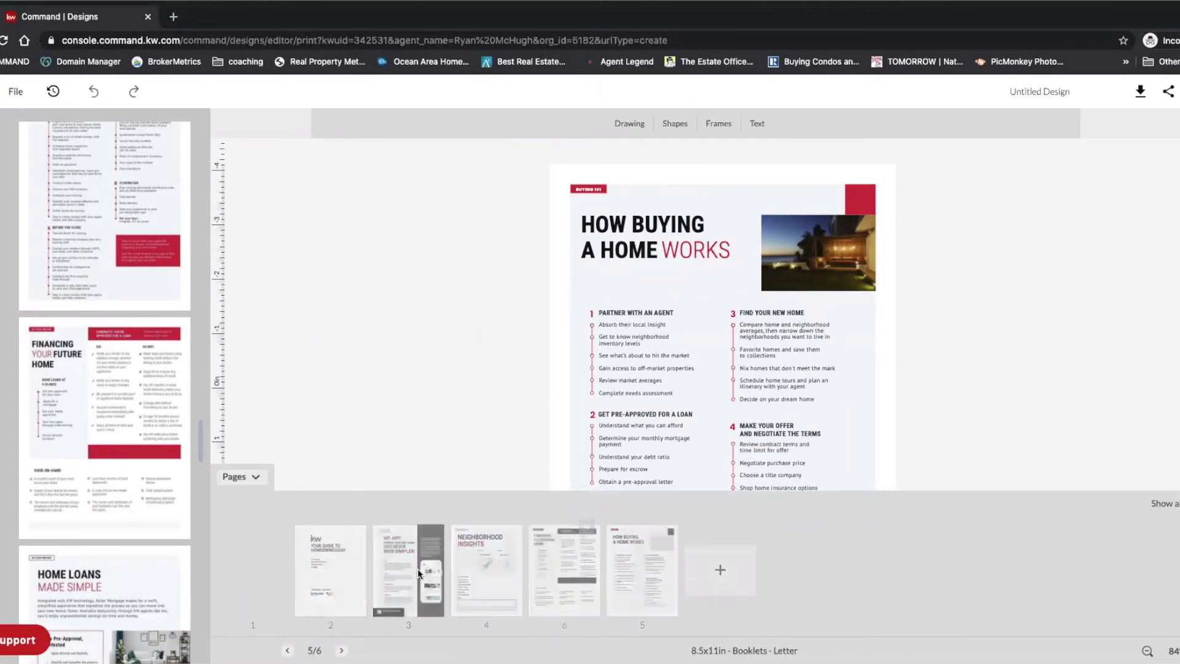
{"action": "left_click_drag", "start_coordinate": [413, 563], "coordinate": [655, 570]}
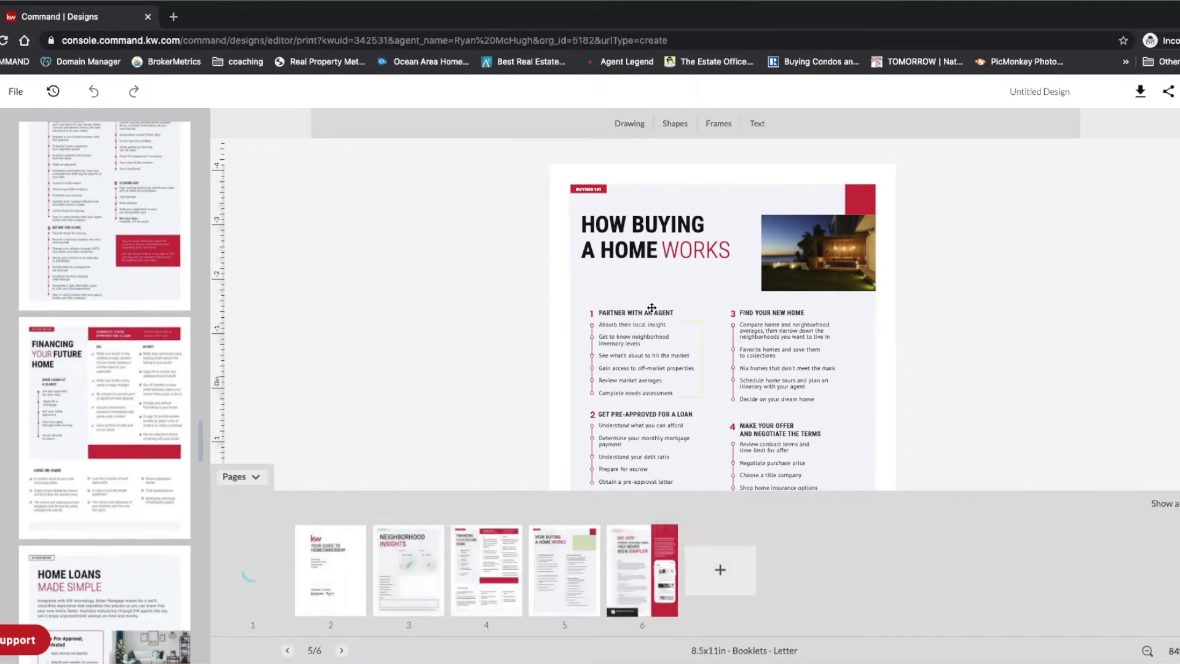
{"action": "left_click", "coordinate": [254, 474]}
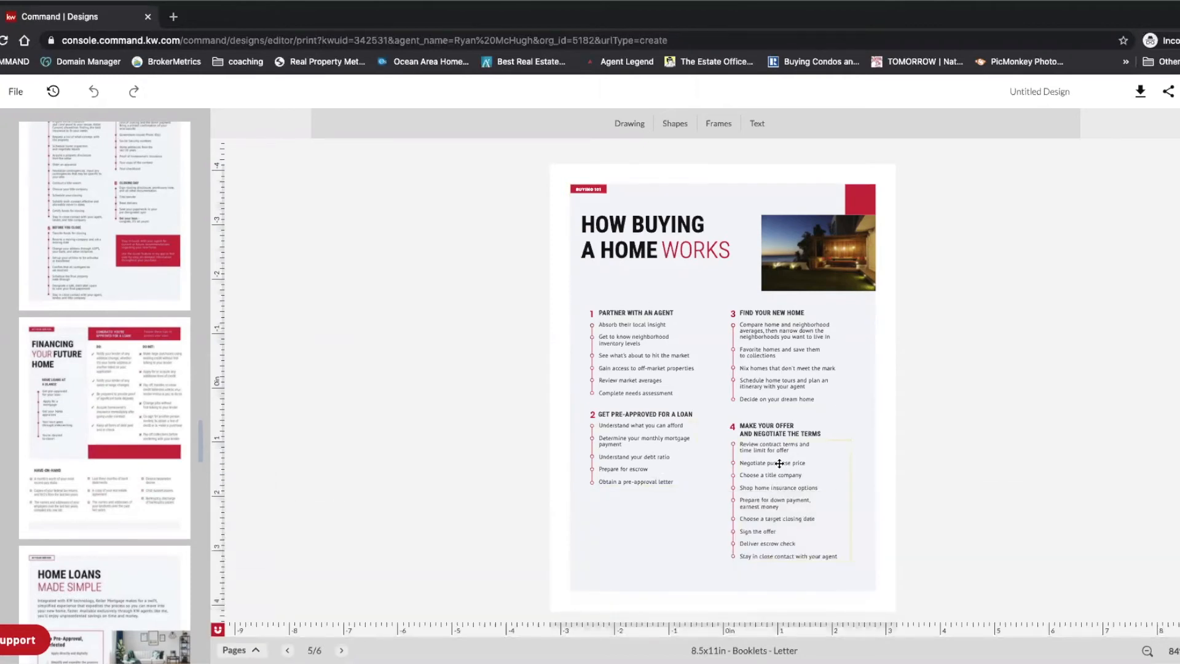
Delete "AND NEGOTIATE THE TERMS" from the fourth section heading on the "How Buying a Home Works" page, leaving "MAKE YOUR OFFER".
{"action": "left_click", "coordinate": [786, 429]}
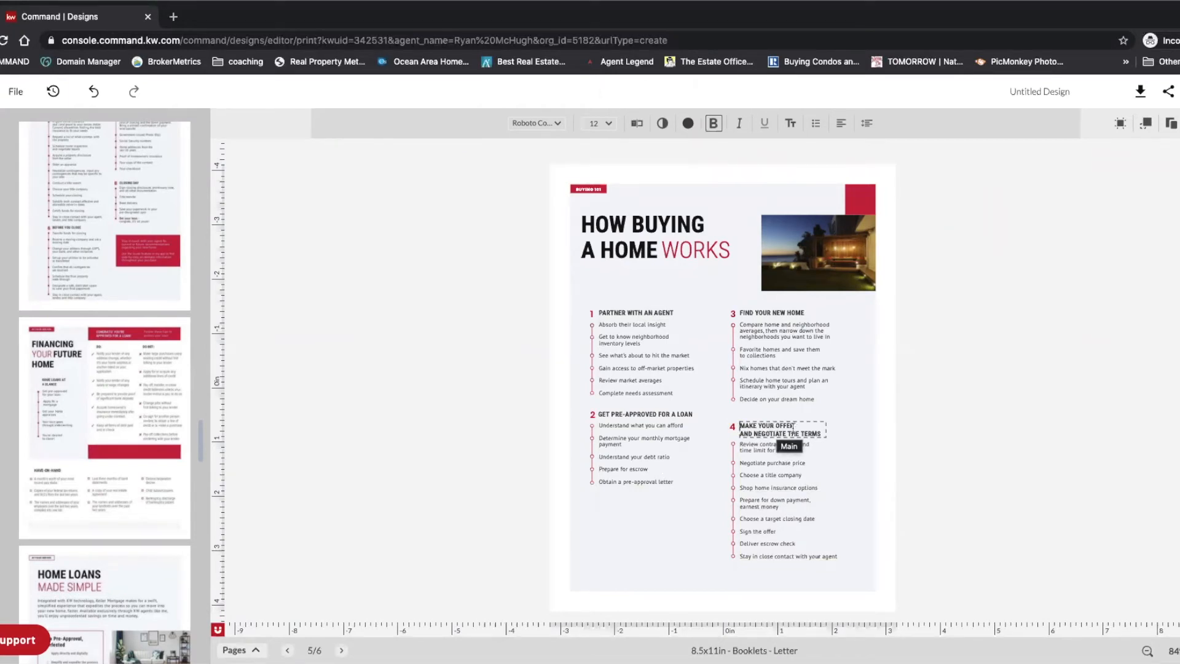
{"action": "key", "text": "BackSpace"}
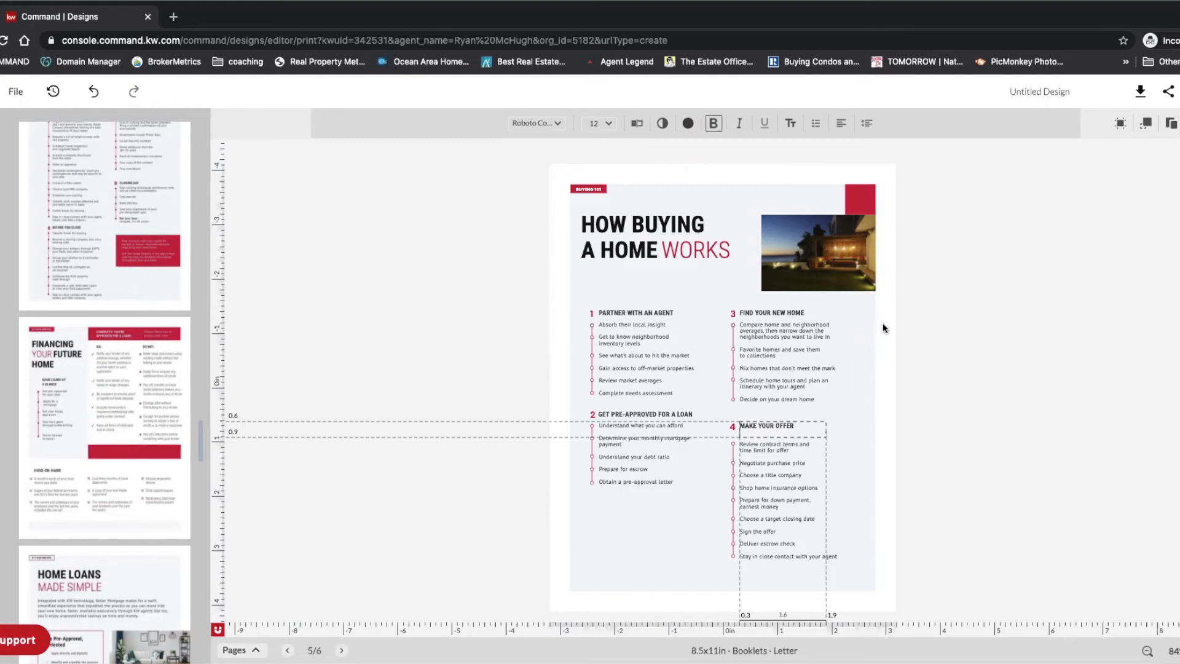
Rename the design "buying presentation" and open its download options.
{"action": "left_click", "coordinate": [1018, 92]}
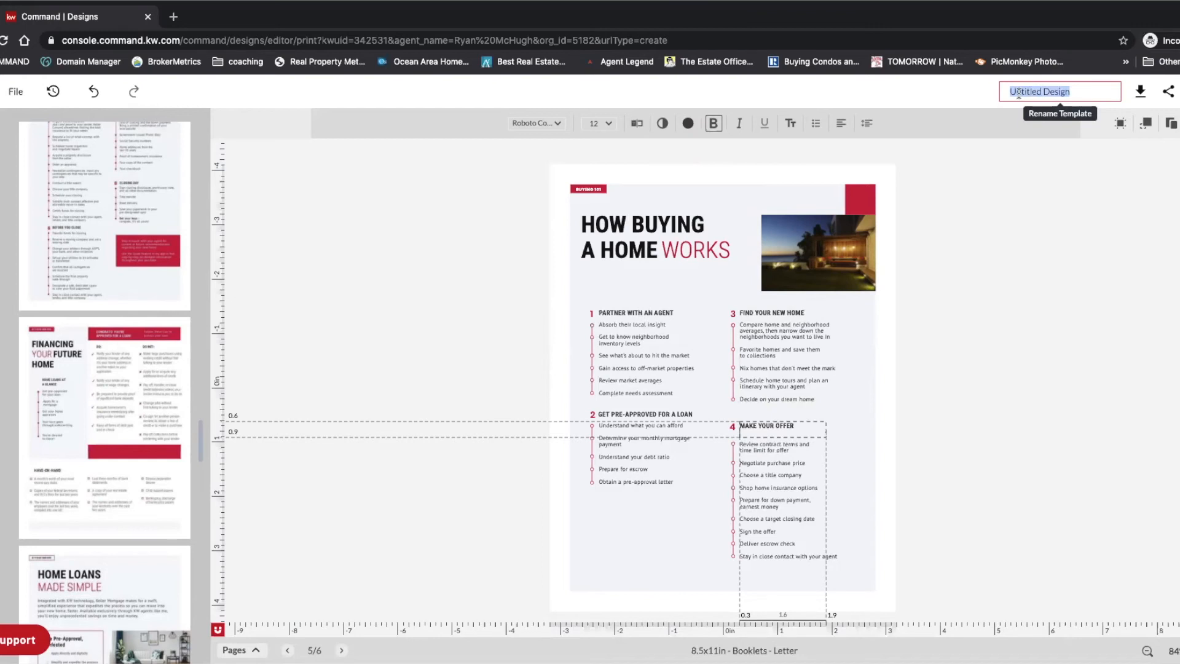
{"action": "type", "text": "buying presentation"}
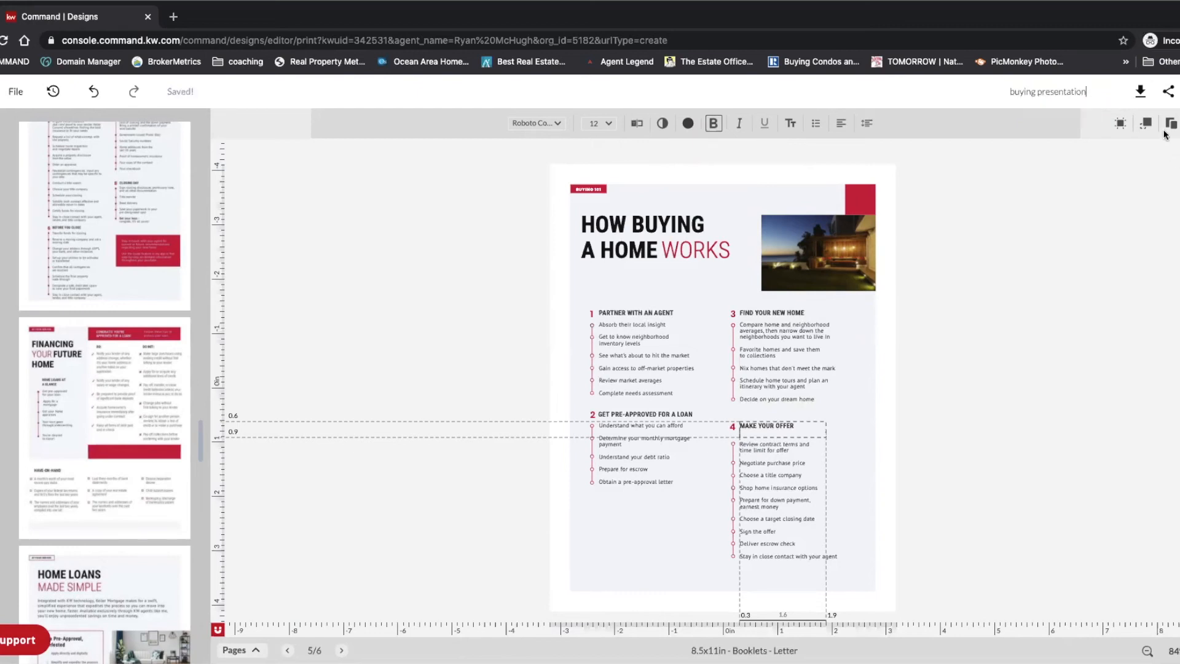
{"action": "left_click", "coordinate": [1125, 93]}
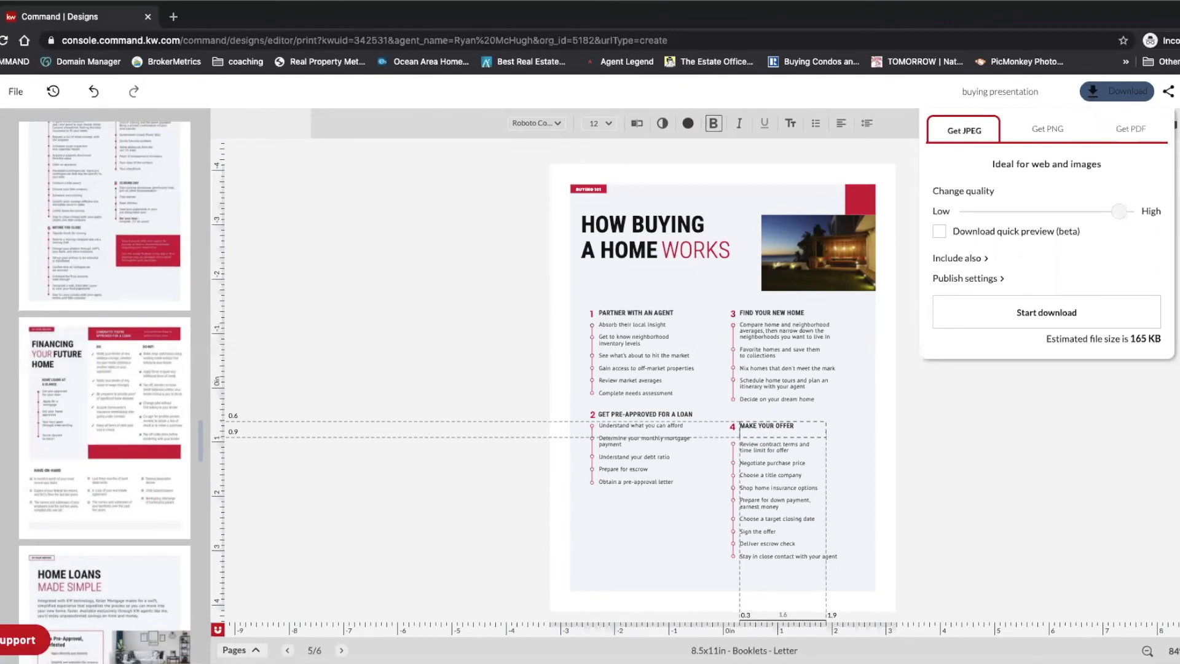
Close the editor, saving the changes, and reopen the "buying presentation" design from the saved design templates.
{"action": "left_click", "coordinate": [1178, 91]}
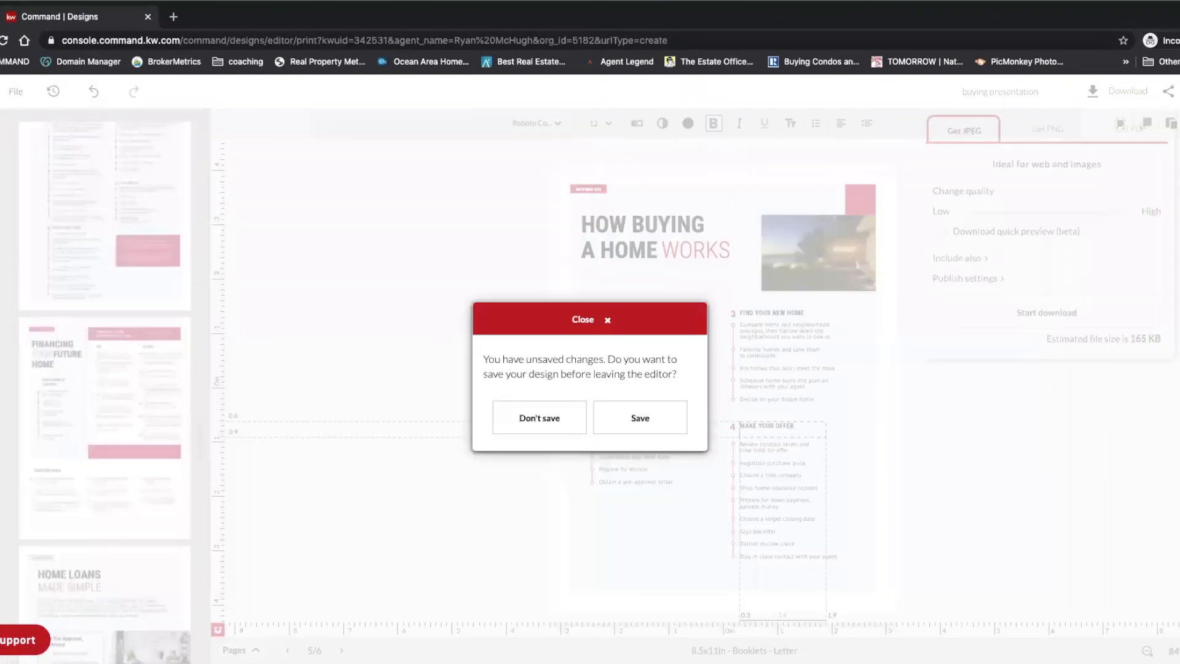
{"action": "left_click", "coordinate": [650, 421]}
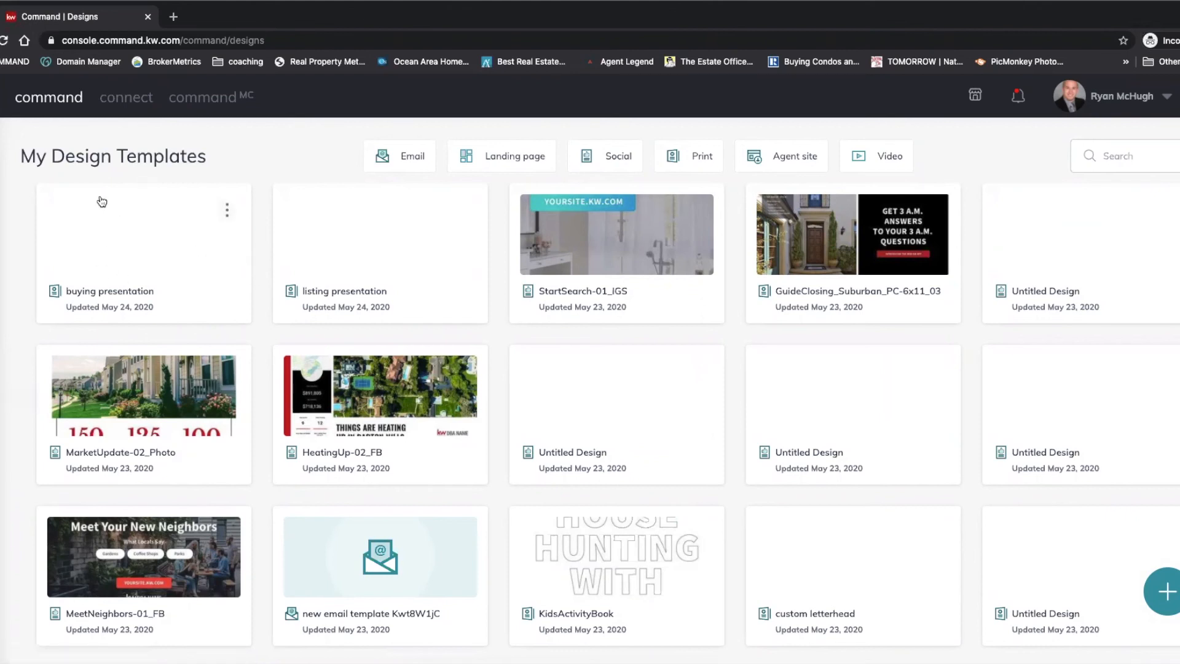
{"action": "left_click", "coordinate": [145, 234]}
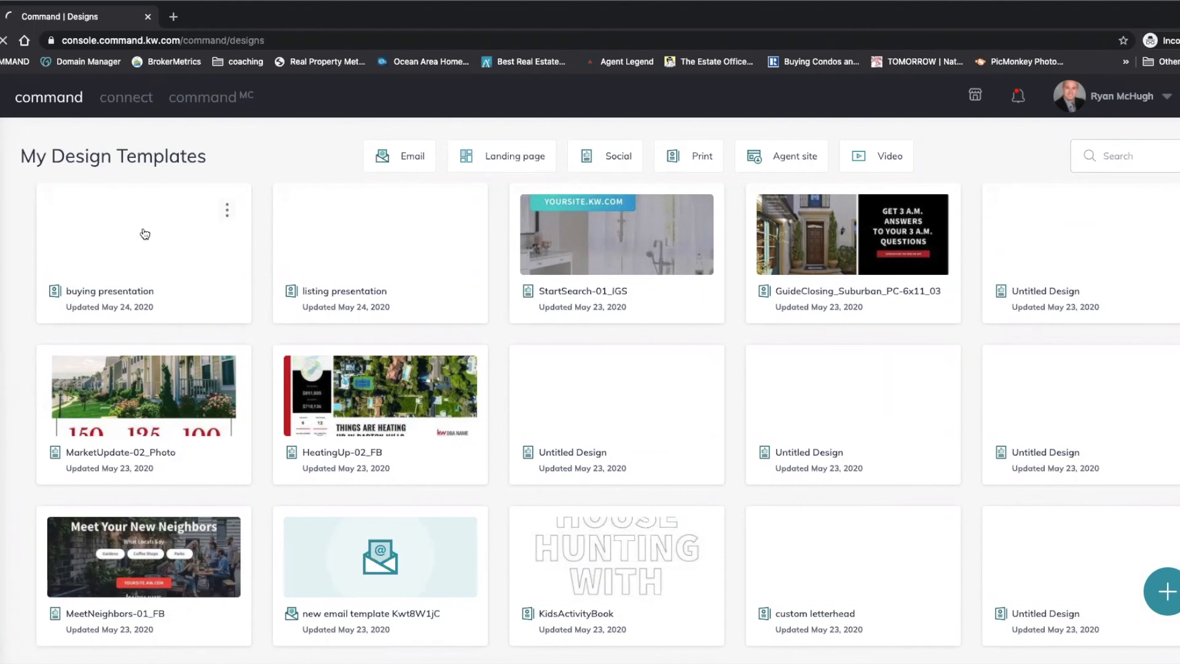